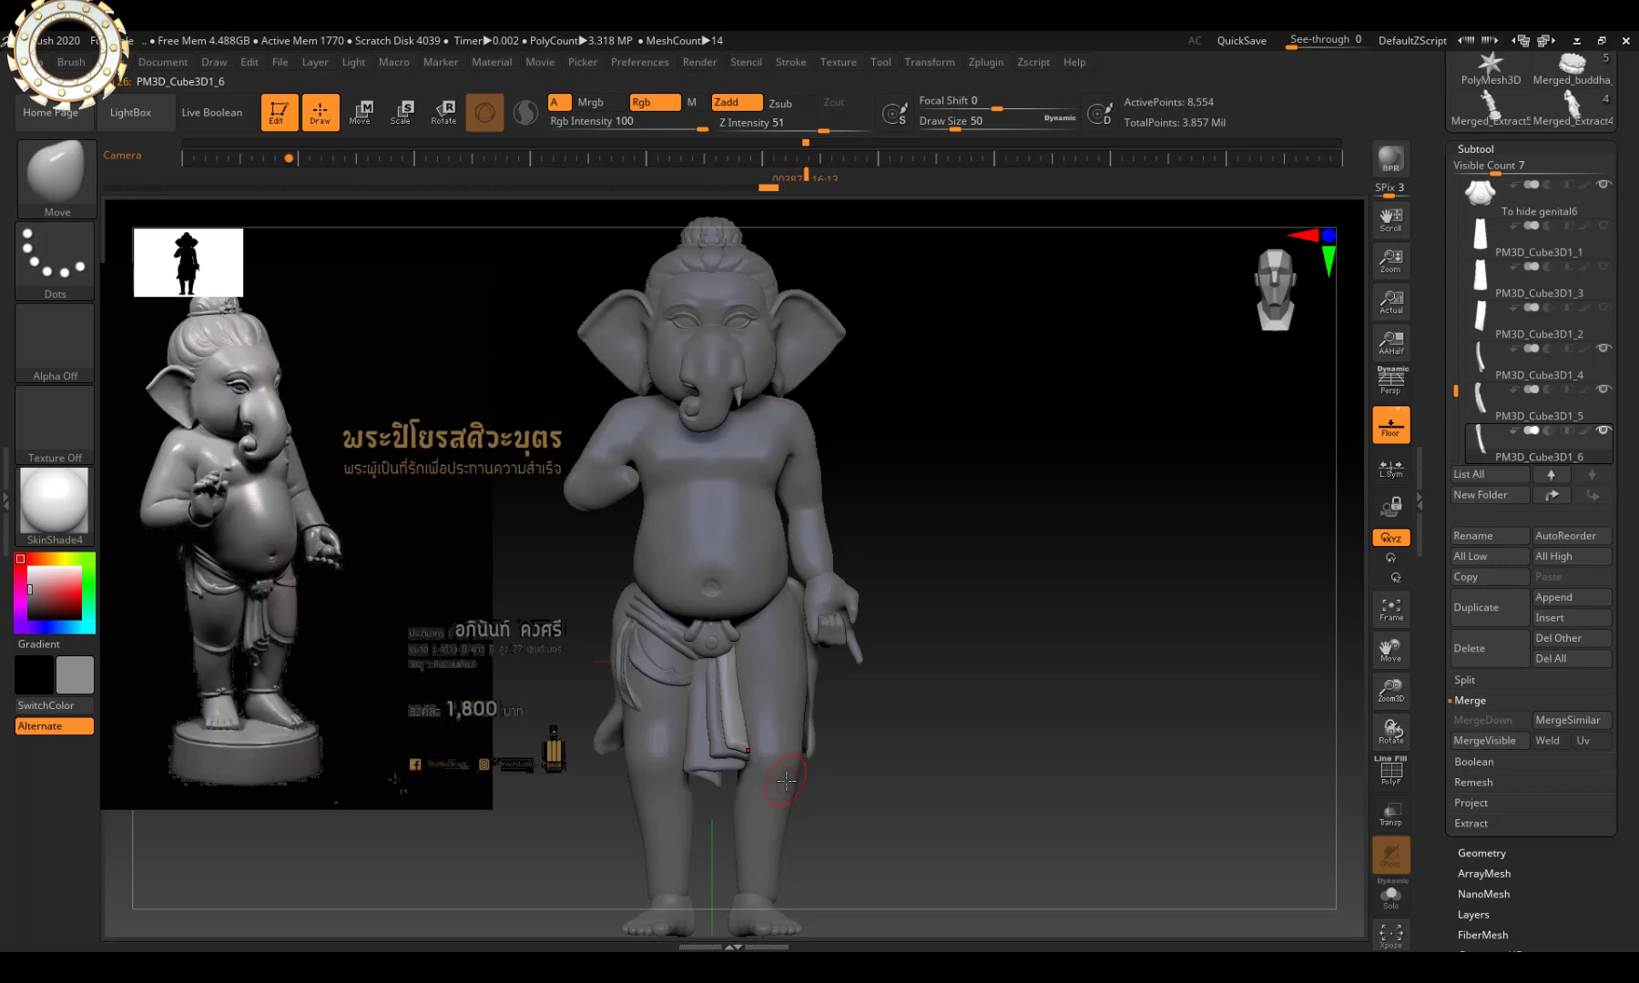
# Turn the statue slightly, make PM3D_Cube3D1_6 the active subtool, and smooth its surface.
pyautogui.moveTo(786, 780); pyautogui.dragTo(852, 732)
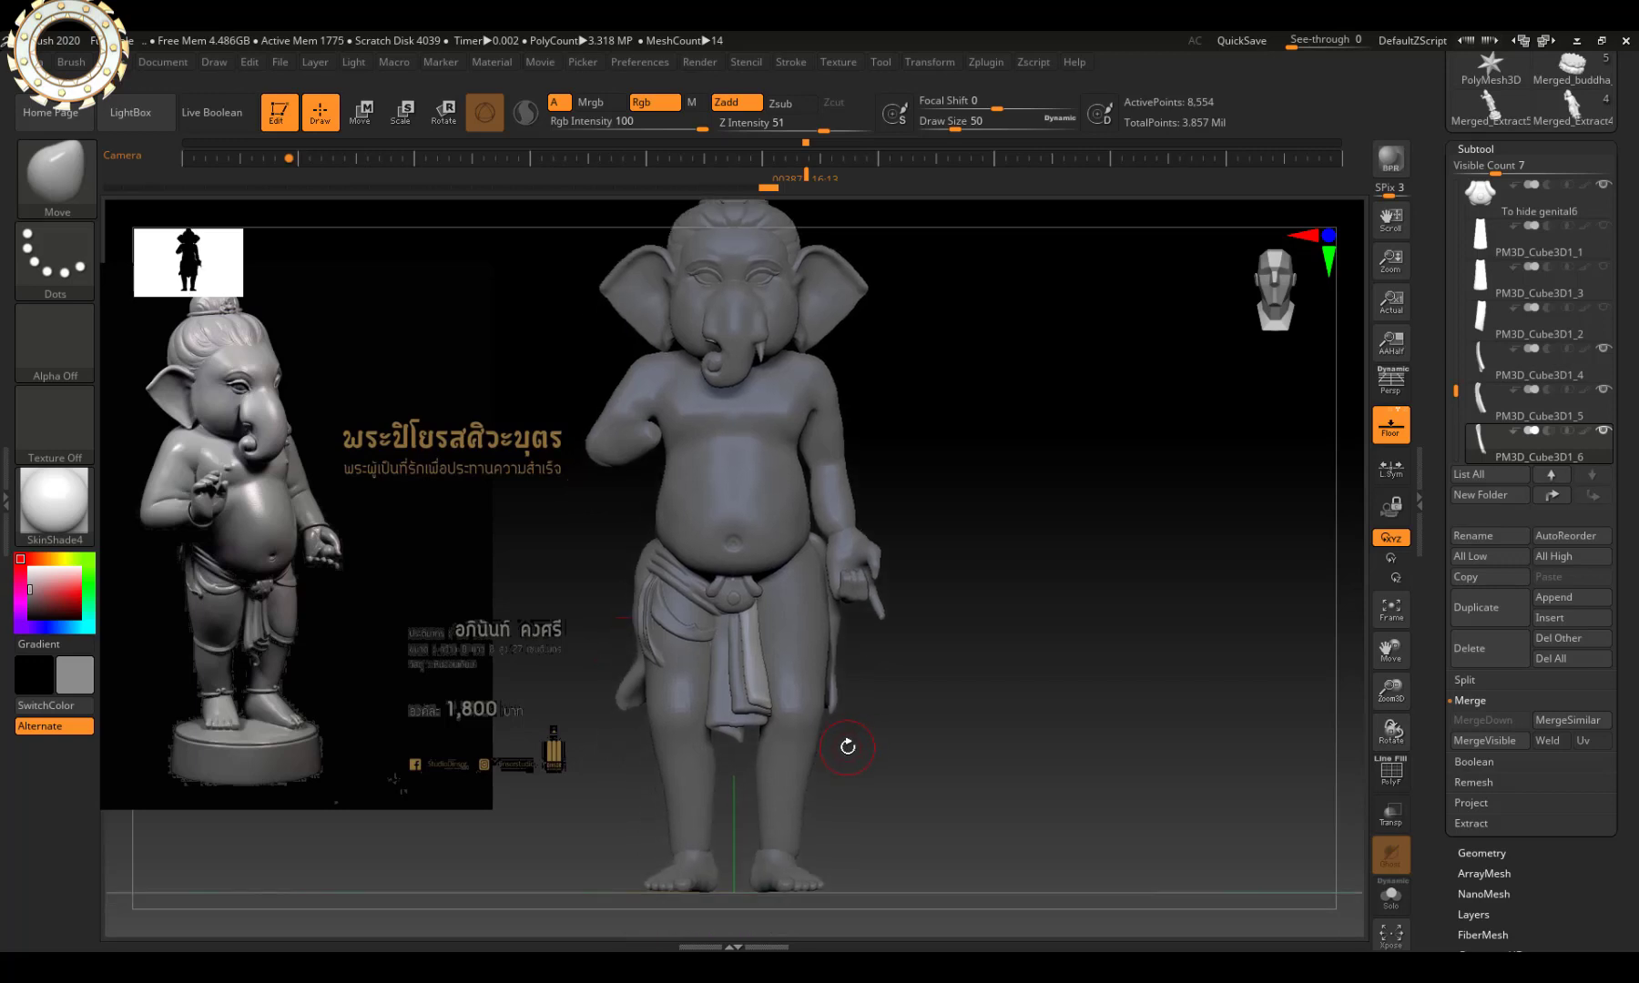
pyautogui.press('super')
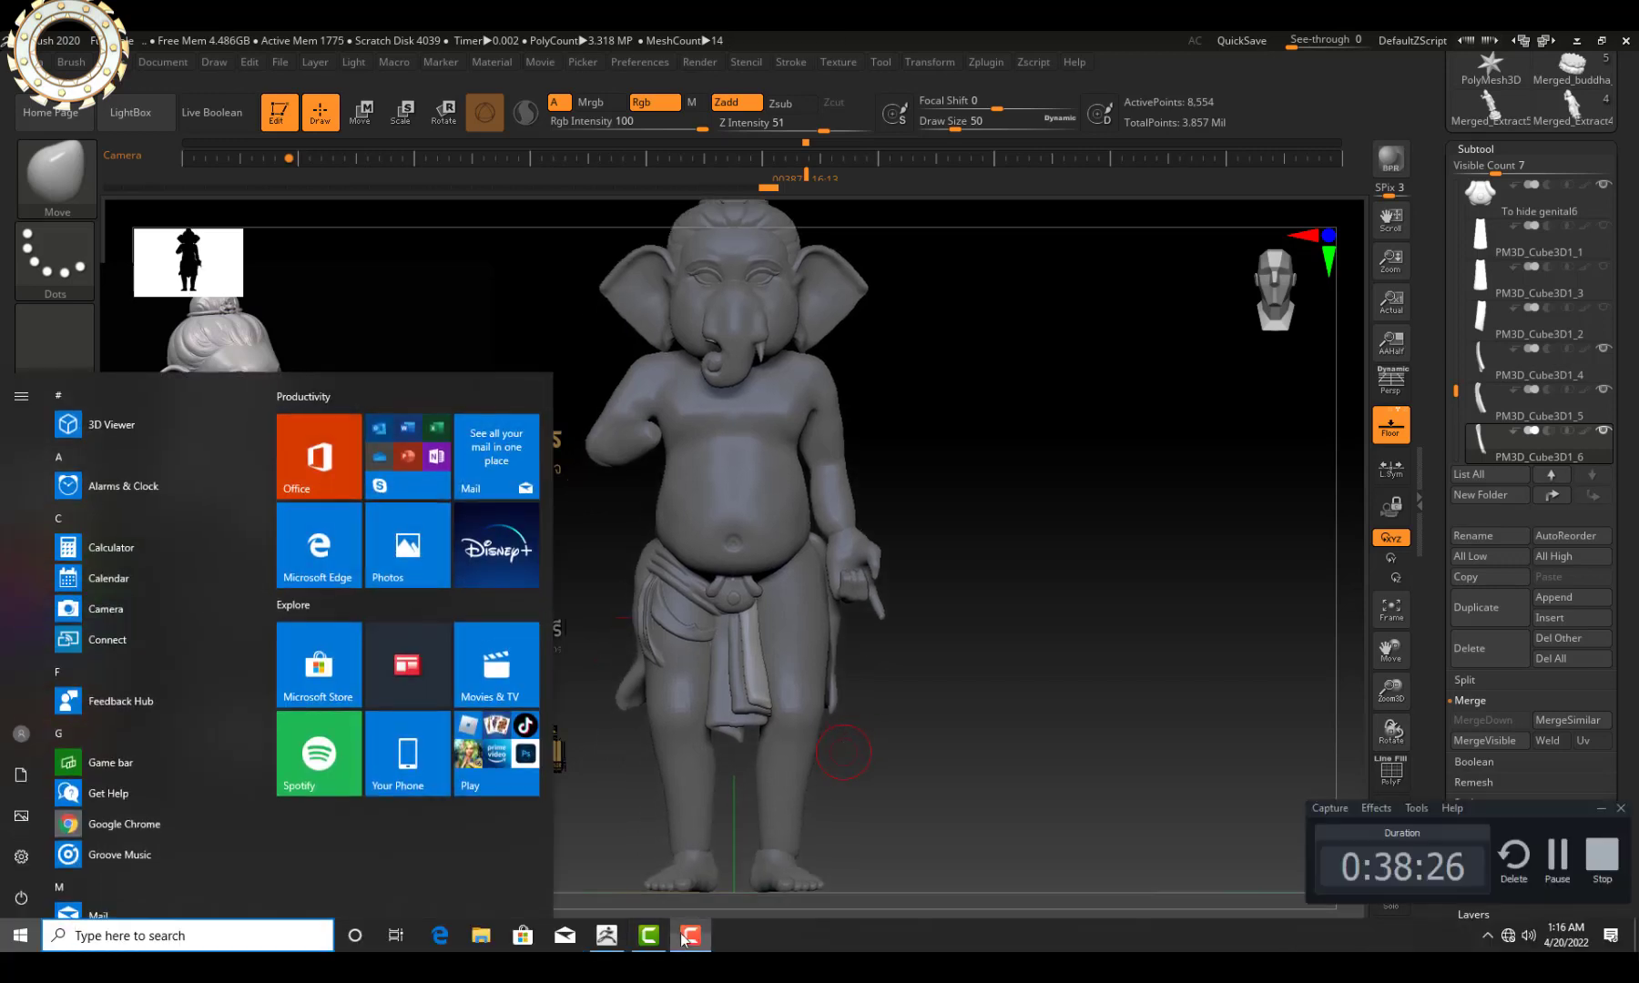
pyautogui.press('super')
pyautogui.moveTo(1119, 672); pyautogui.dragTo(1121, 658)
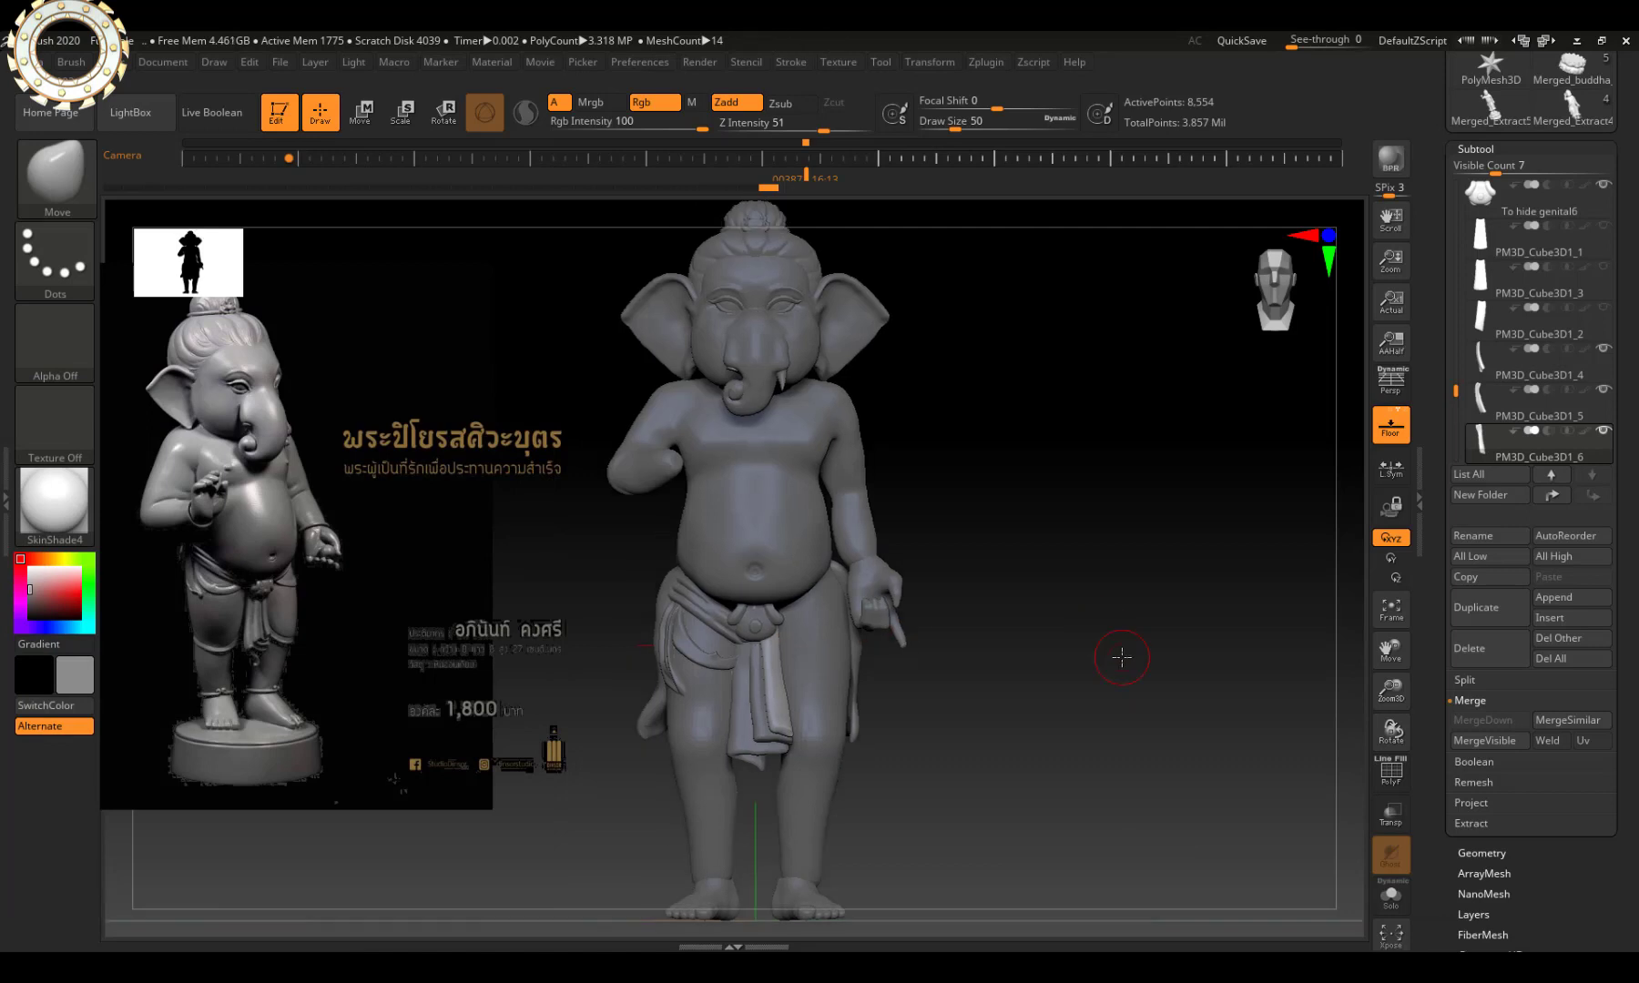
pyautogui.keyDown('alt'); pyautogui.click(779, 754); pyautogui.keyUp('alt')
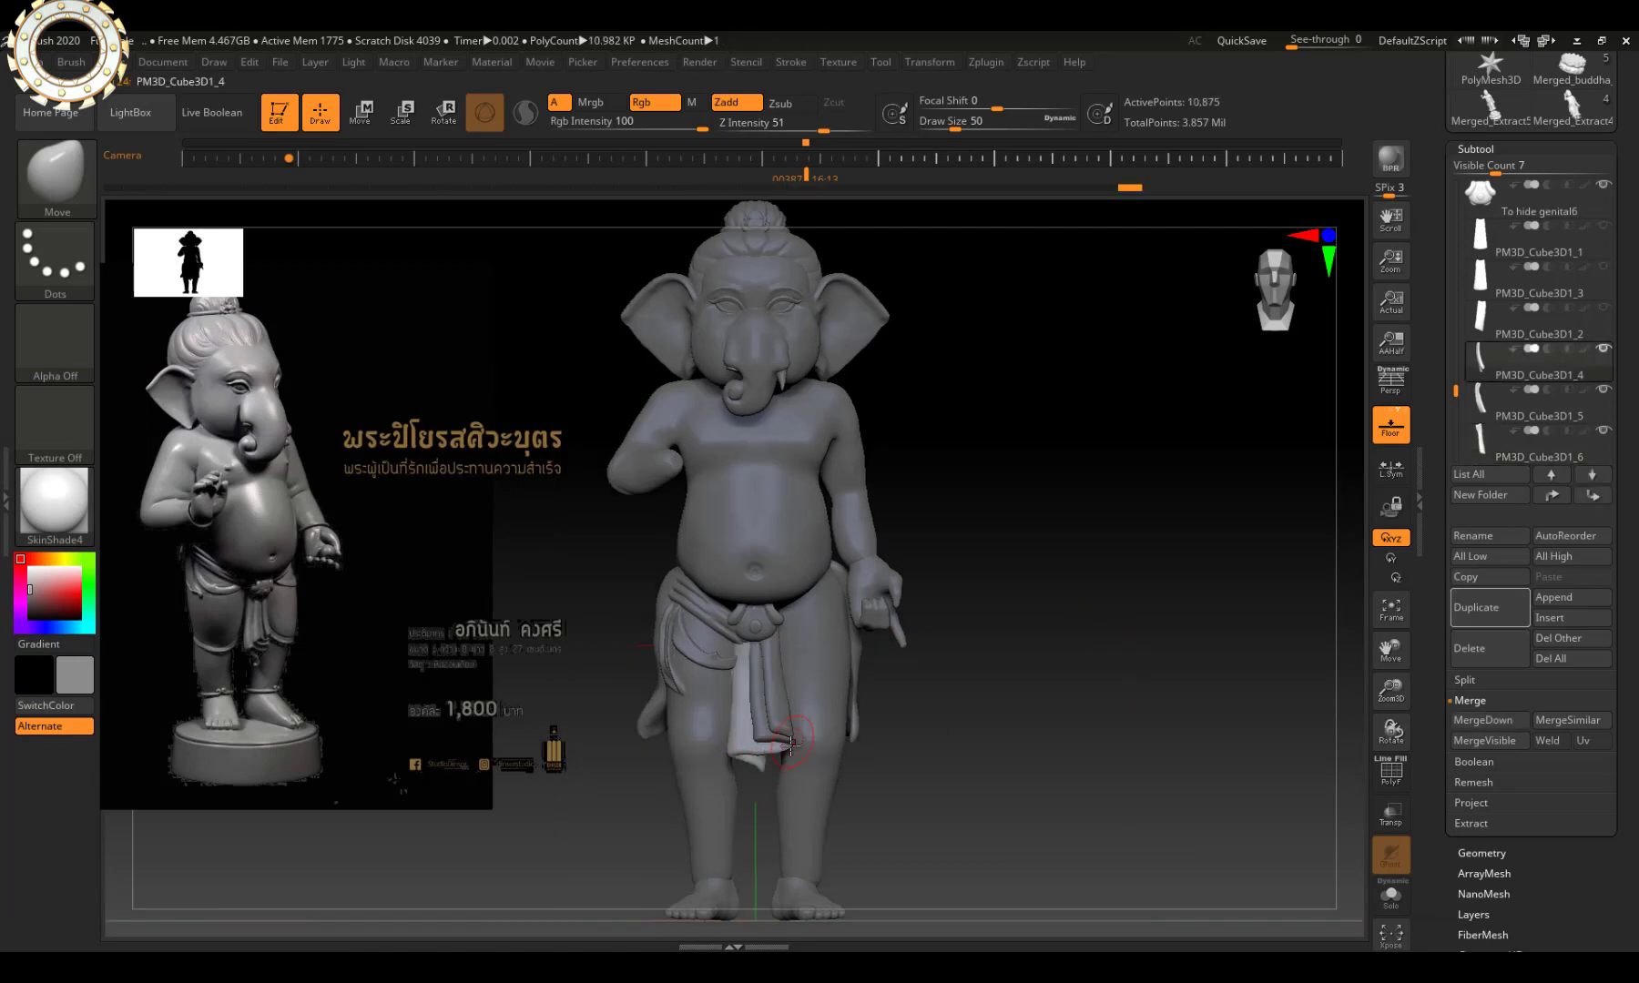
pyautogui.keyDown('alt'); pyautogui.click(793, 734); pyautogui.keyUp('alt')
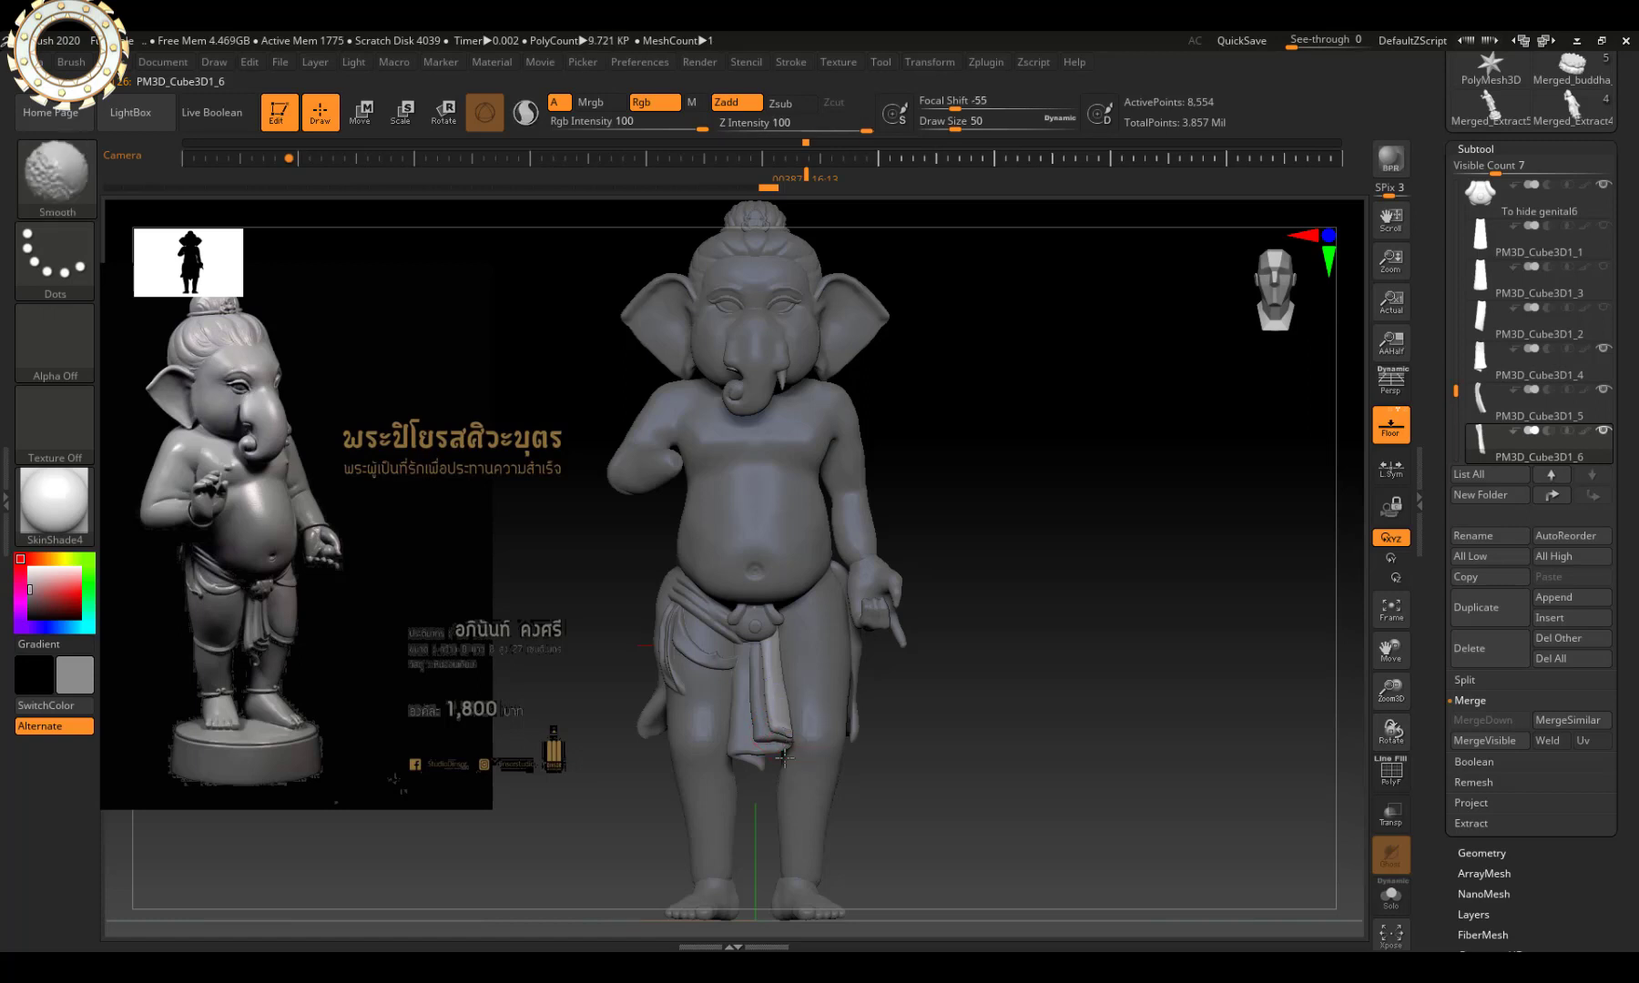
pyautogui.keyDown('shift'); pyautogui.moveTo(793, 745); pyautogui.dragTo(797, 773); pyautogui.keyUp('shift')
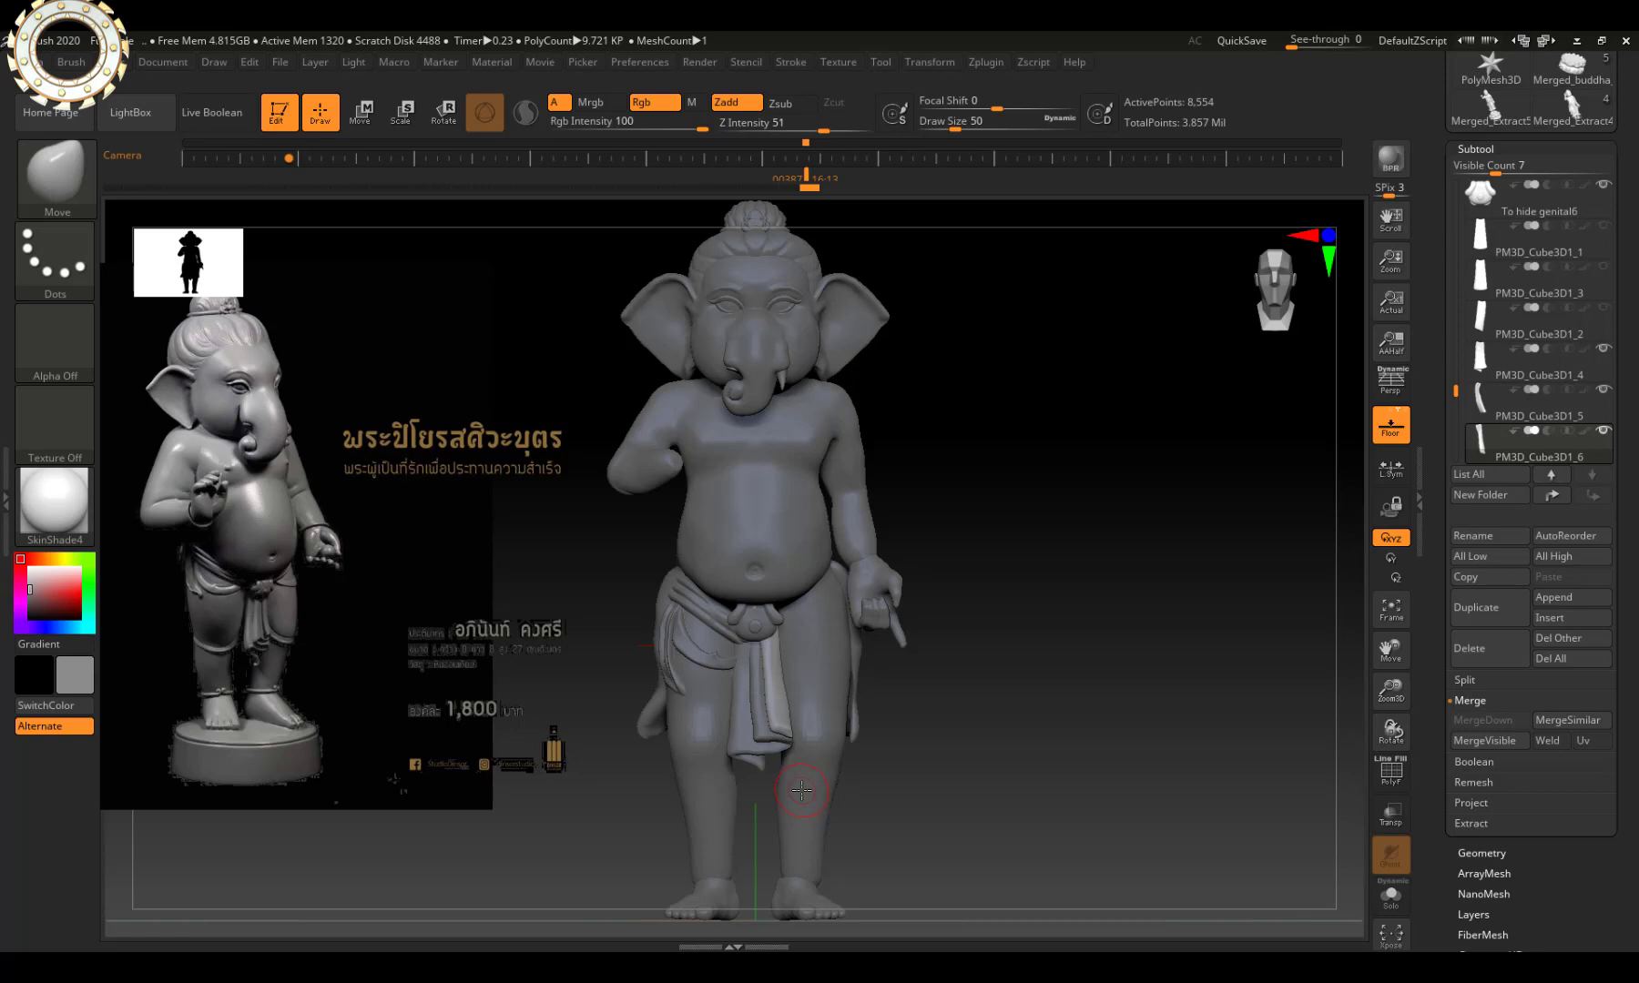
# Select the leg subtool, subdivide it, and smooth the lower leg.
pyautogui.keyDown('alt'); pyautogui.click(712, 704); pyautogui.keyUp('alt')
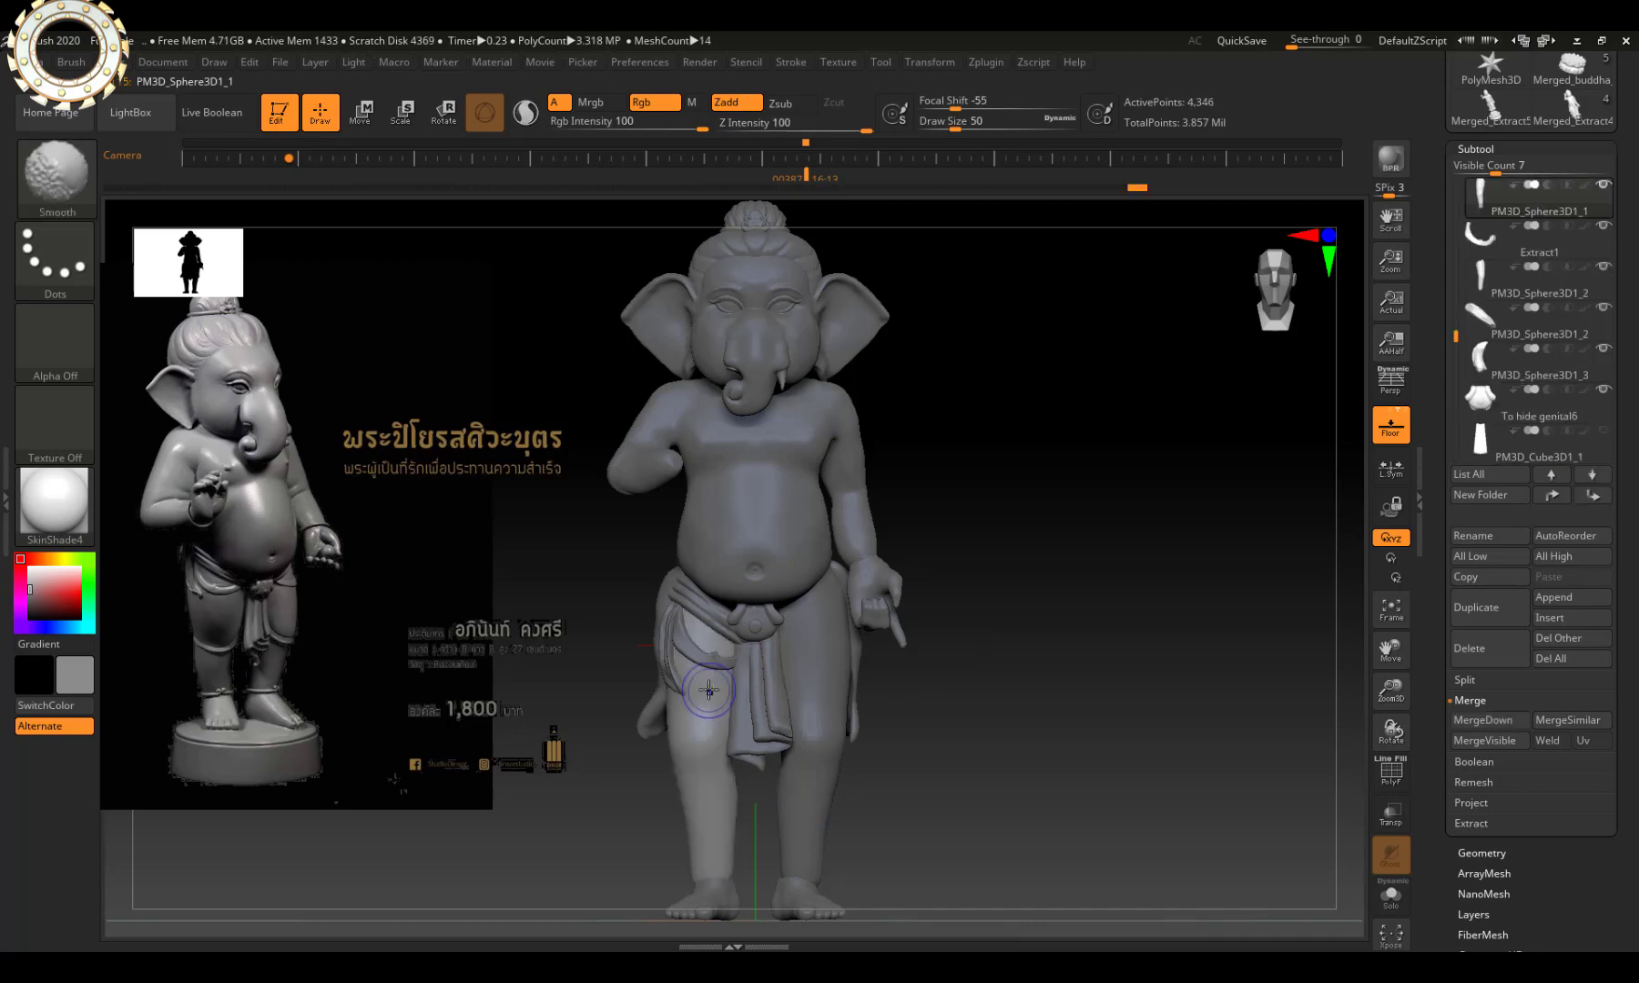
pyautogui.click(1470, 856)
pyautogui.click(1502, 318)
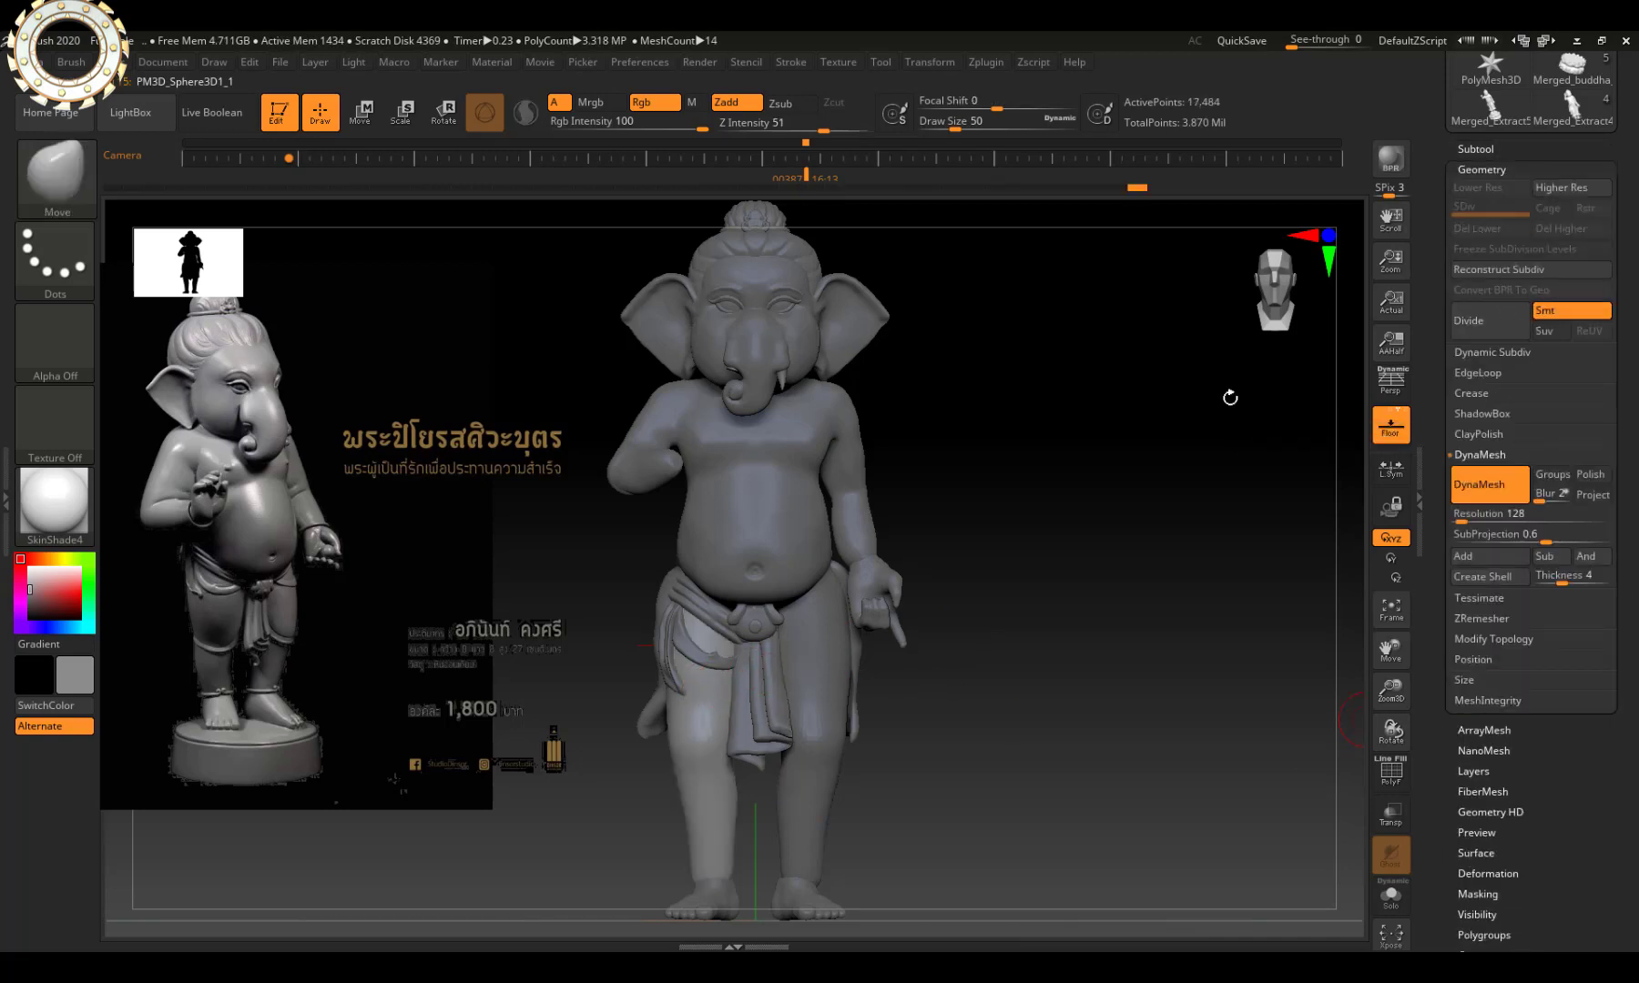
pyautogui.press('shift')
pyautogui.keyDown('shift'); pyautogui.moveTo(728, 794); pyautogui.dragTo(701, 824); pyautogui.keyUp('shift')
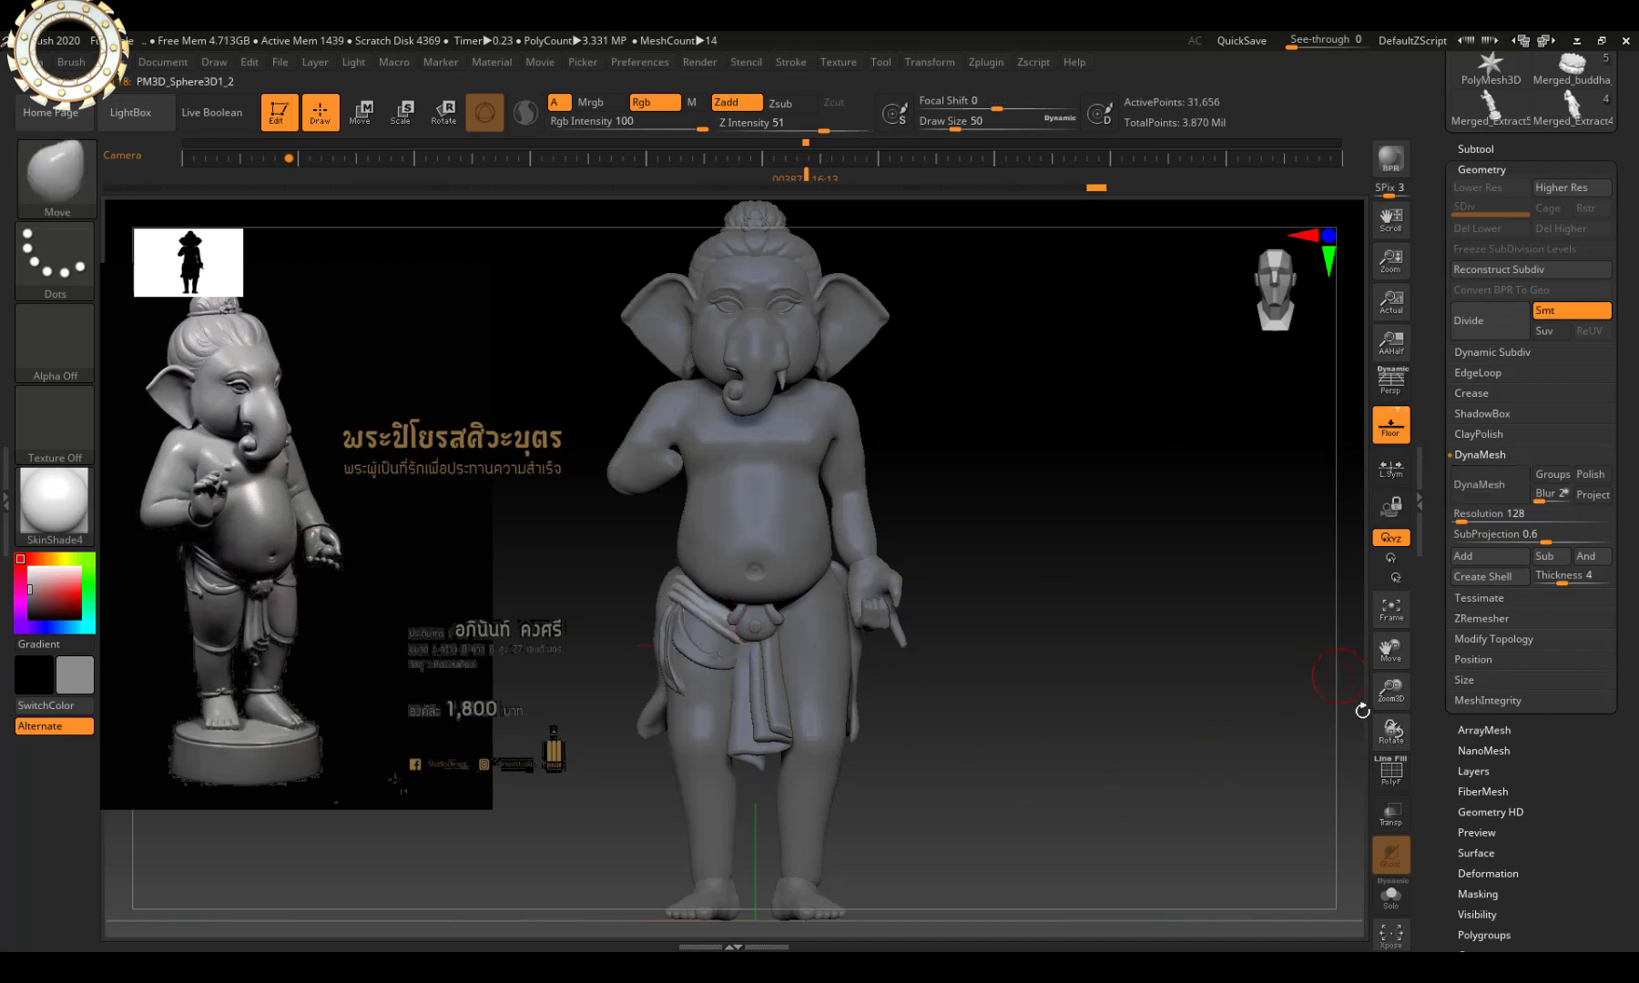
# Duplicate the leg subtool and Mirror And Weld the copy onto the other side.
pyautogui.click(1493, 638)
pyautogui.click(1475, 148)
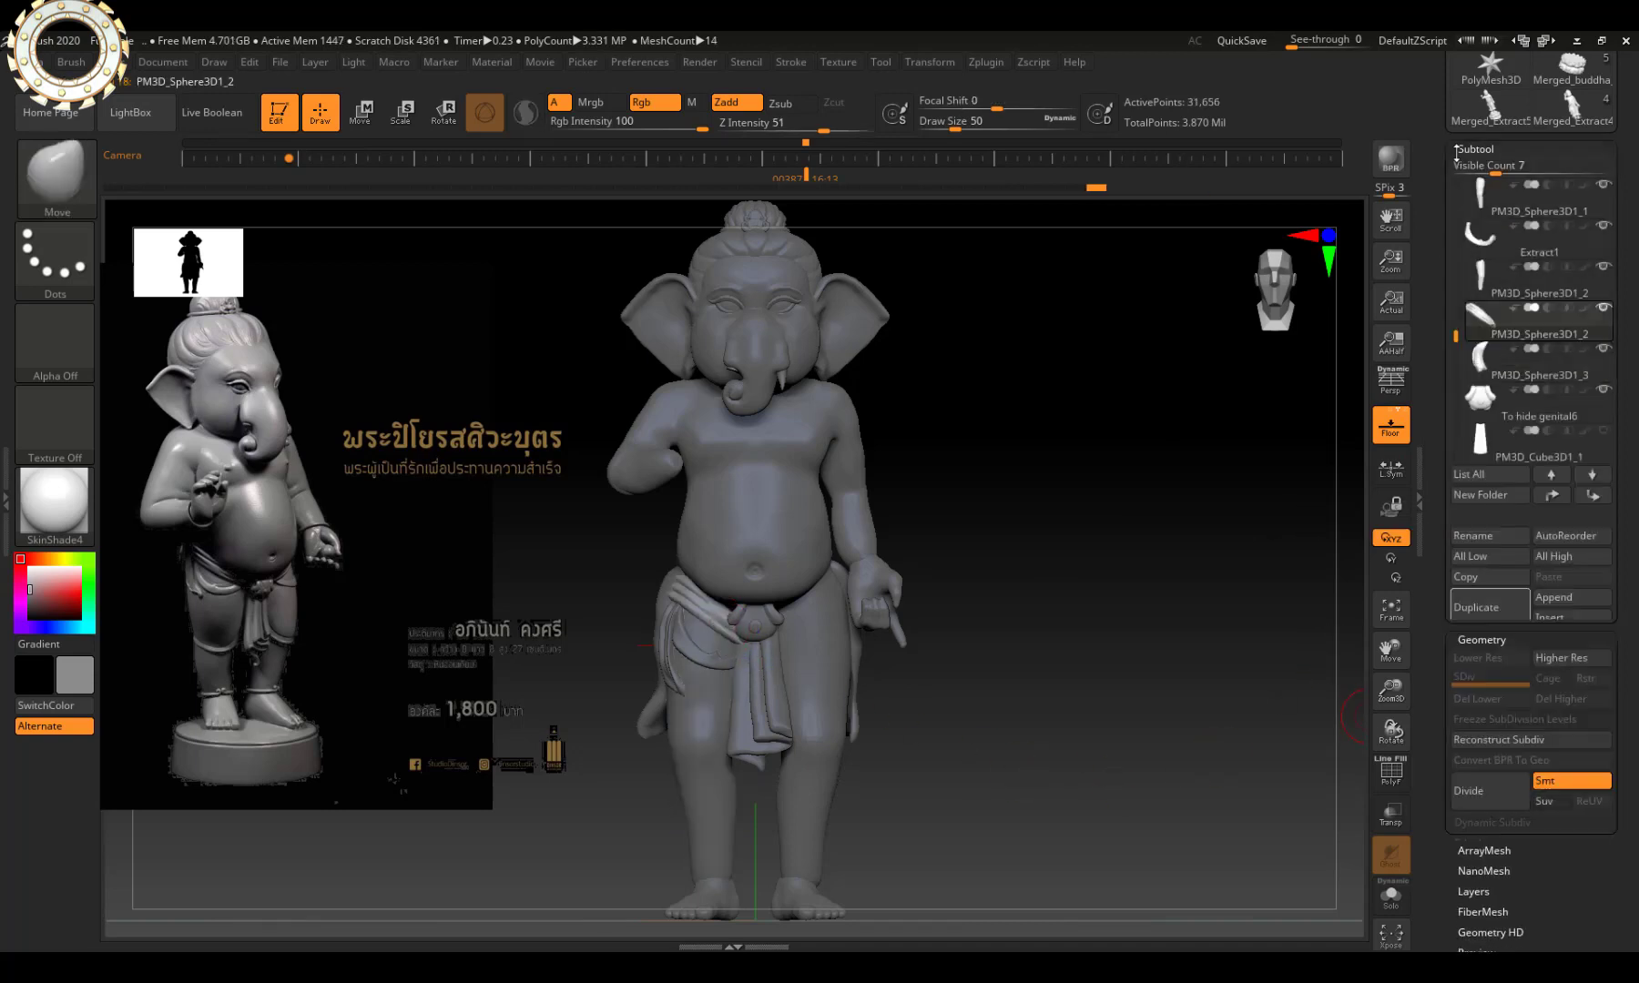
pyautogui.click(1515, 611)
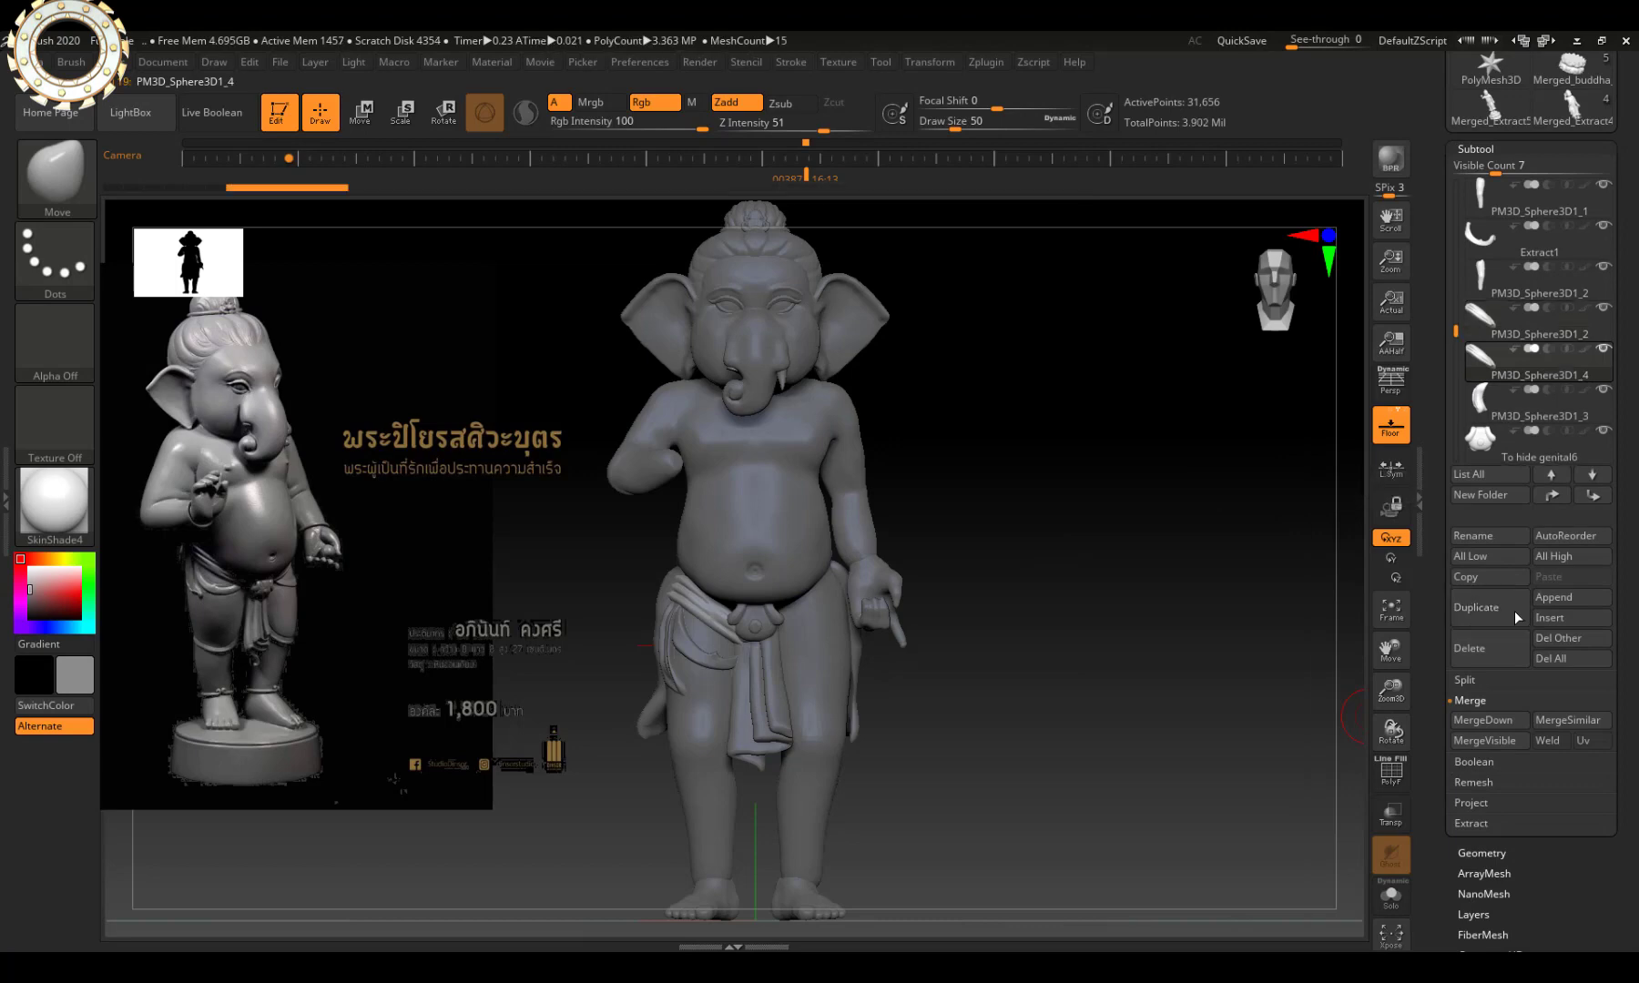
pyautogui.click(1481, 853)
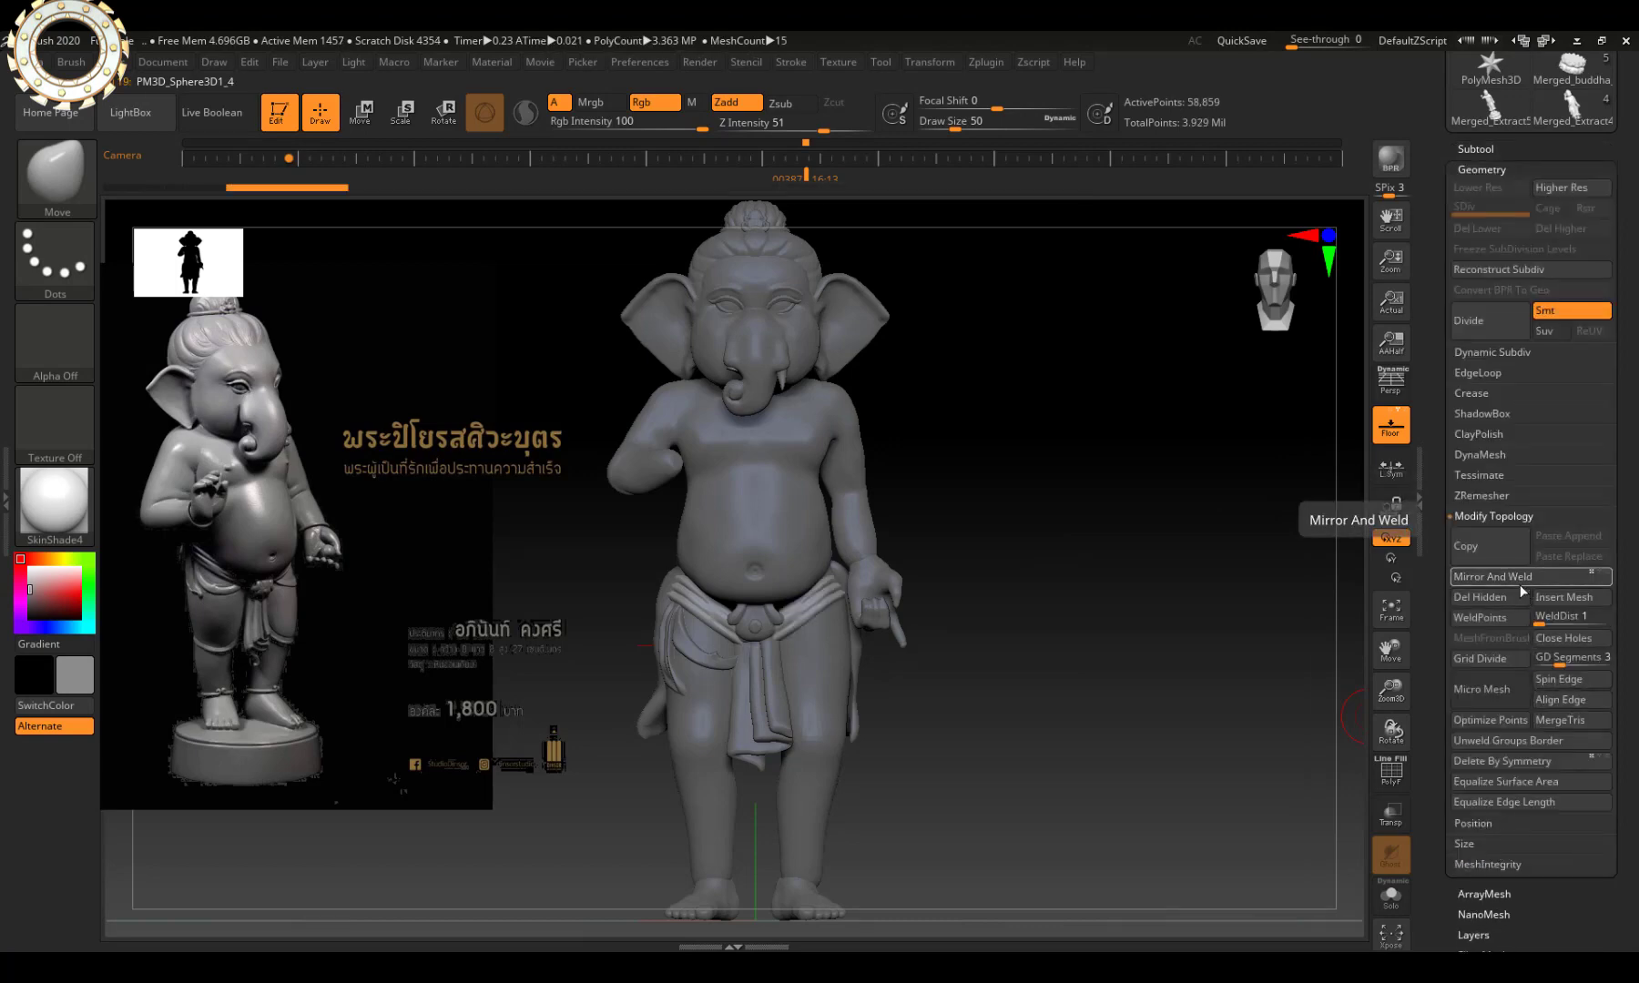
pyautogui.click(1519, 577)
pyautogui.click(1475, 150)
pyautogui.click(1499, 677)
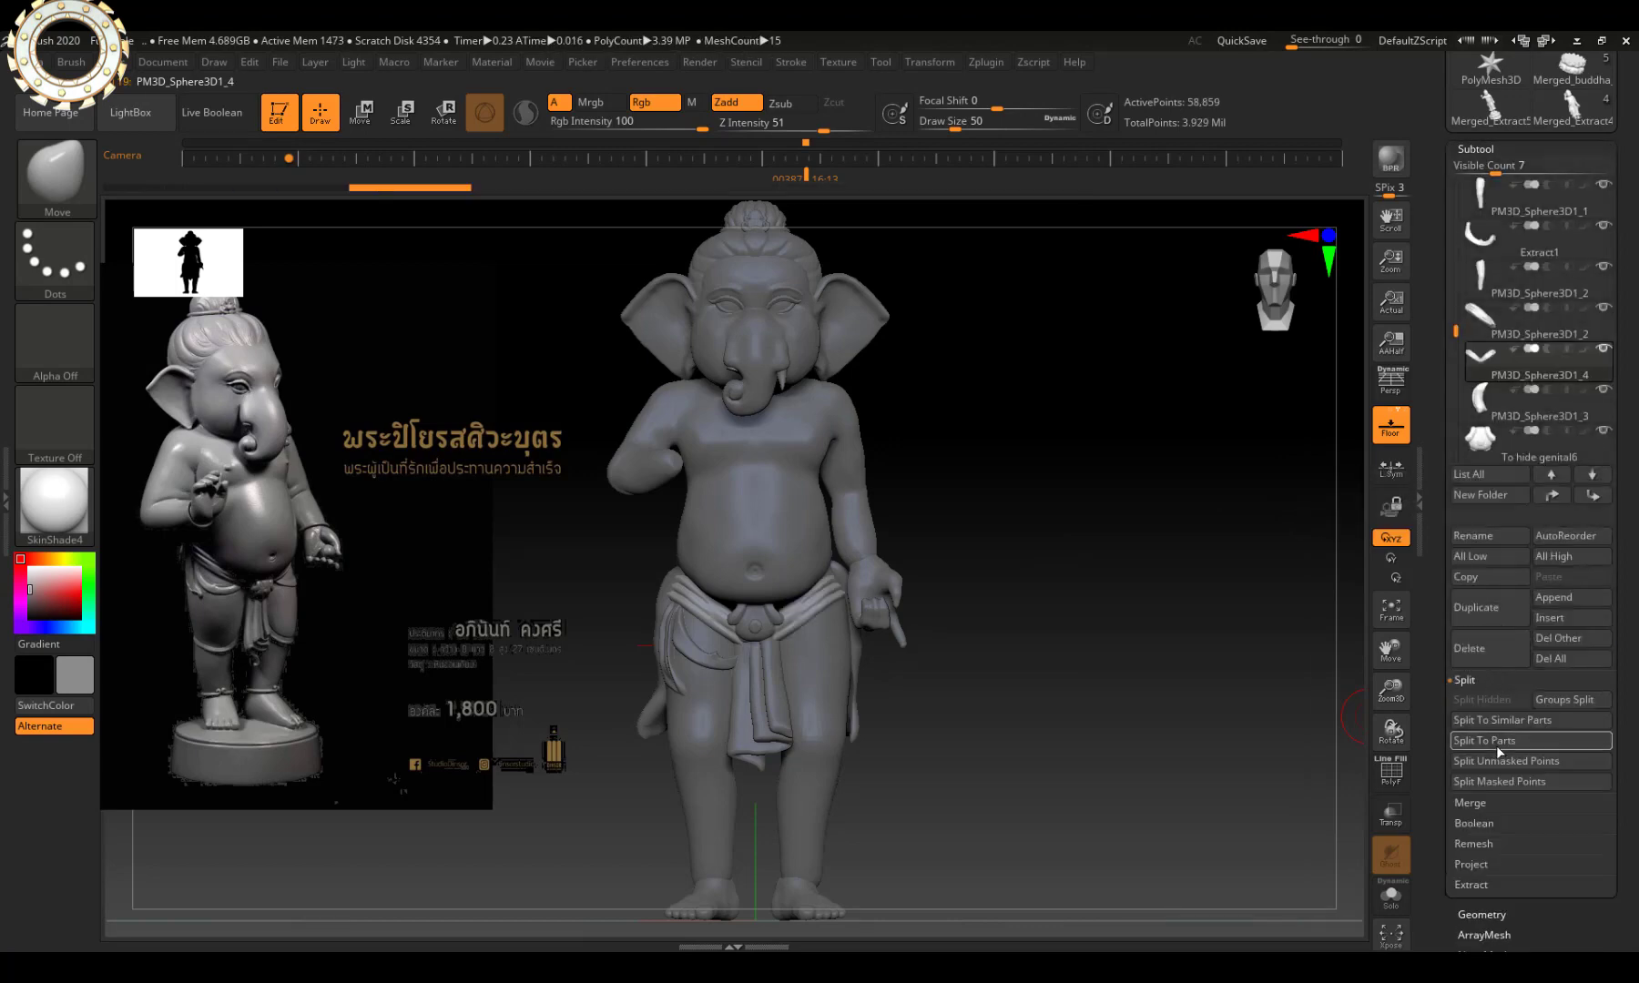
pyautogui.click(1495, 745)
pyautogui.click(1331, 783)
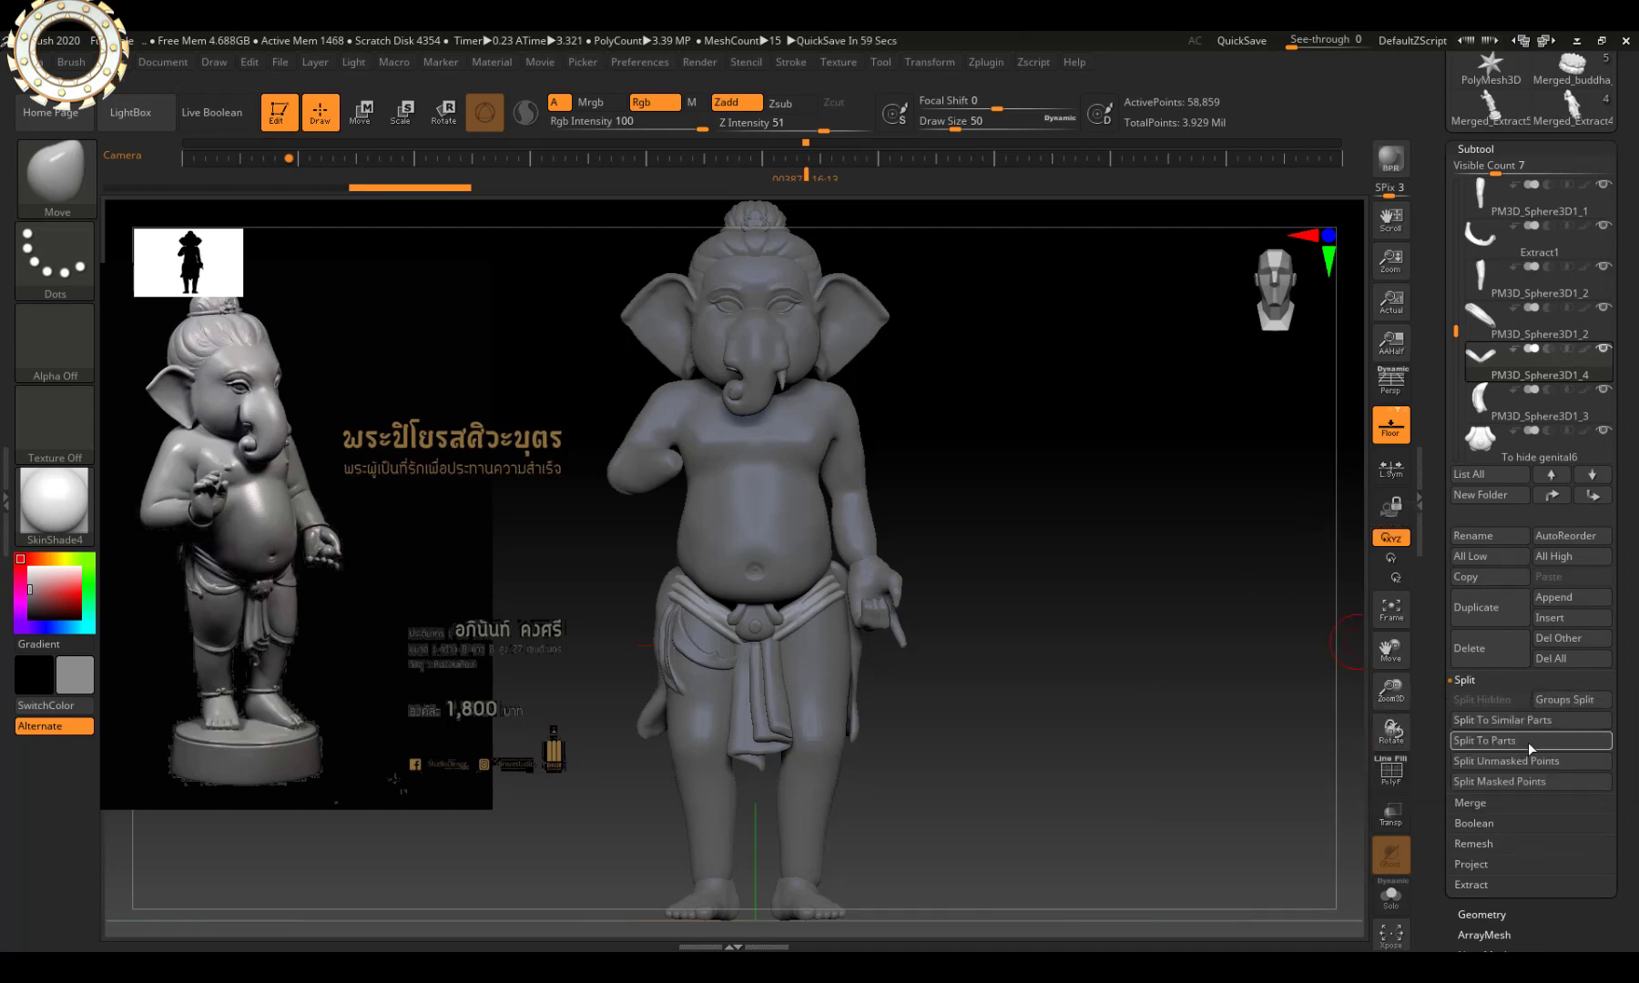
pyautogui.click(1527, 743)
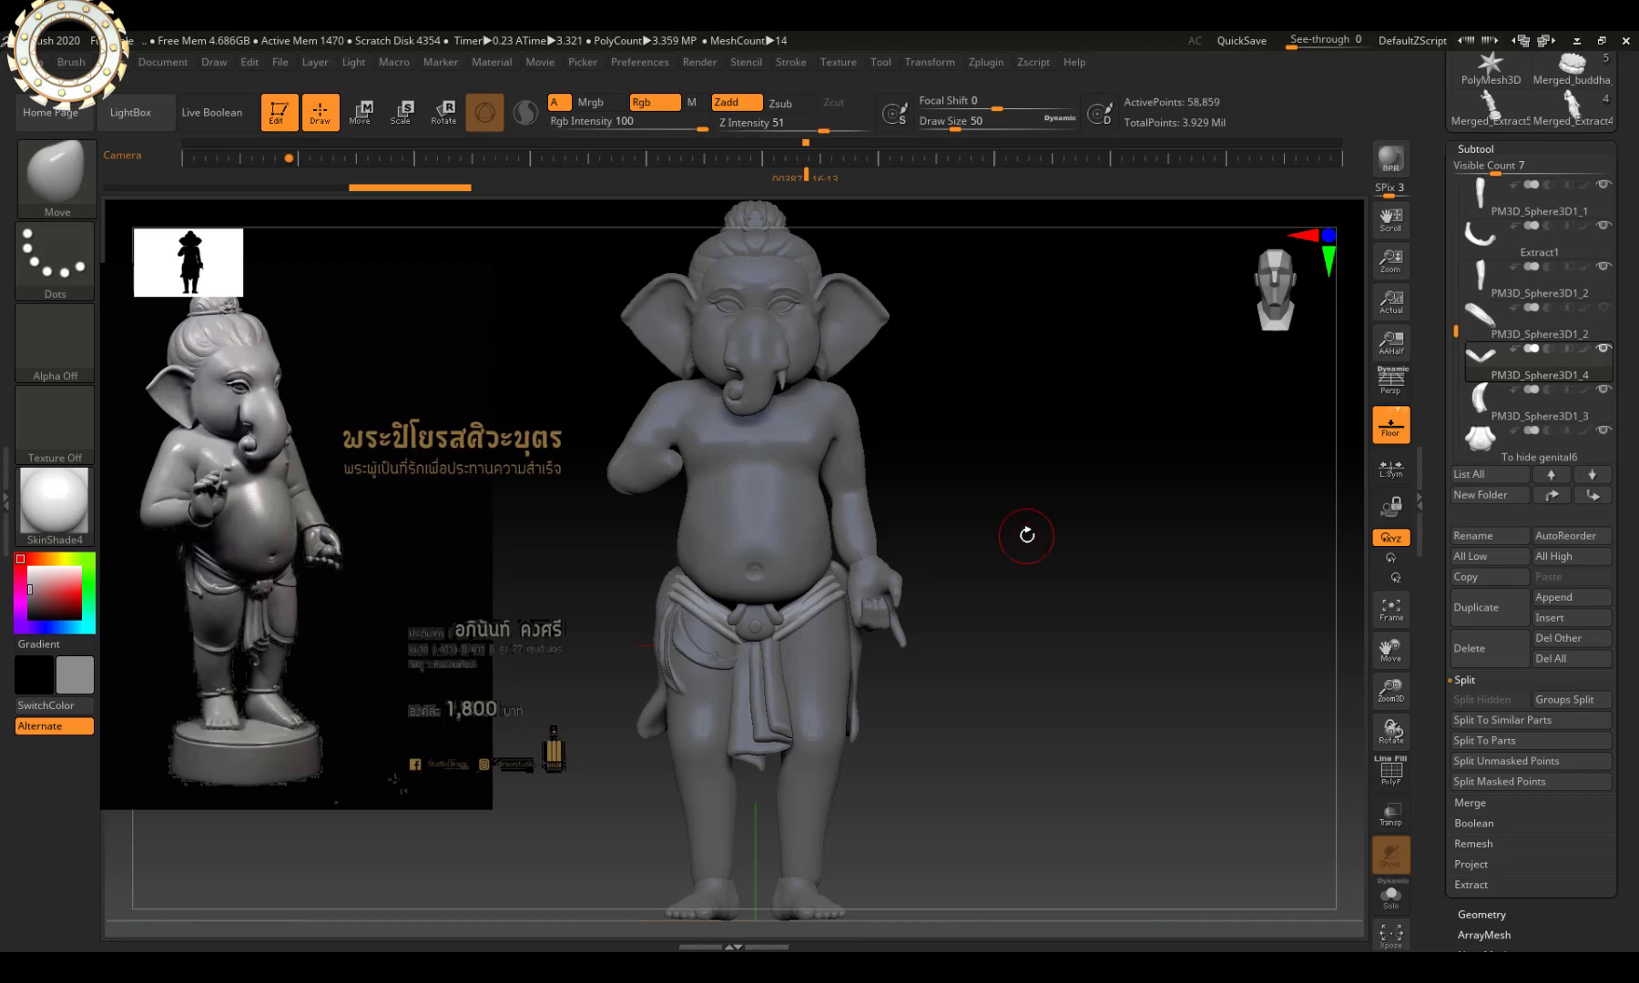
# Duplicate the Extract1 loincloth piece and mirror the copy to the other hip.
pyautogui.keyDown('alt'); pyautogui.click(709, 658); pyautogui.keyUp('alt')
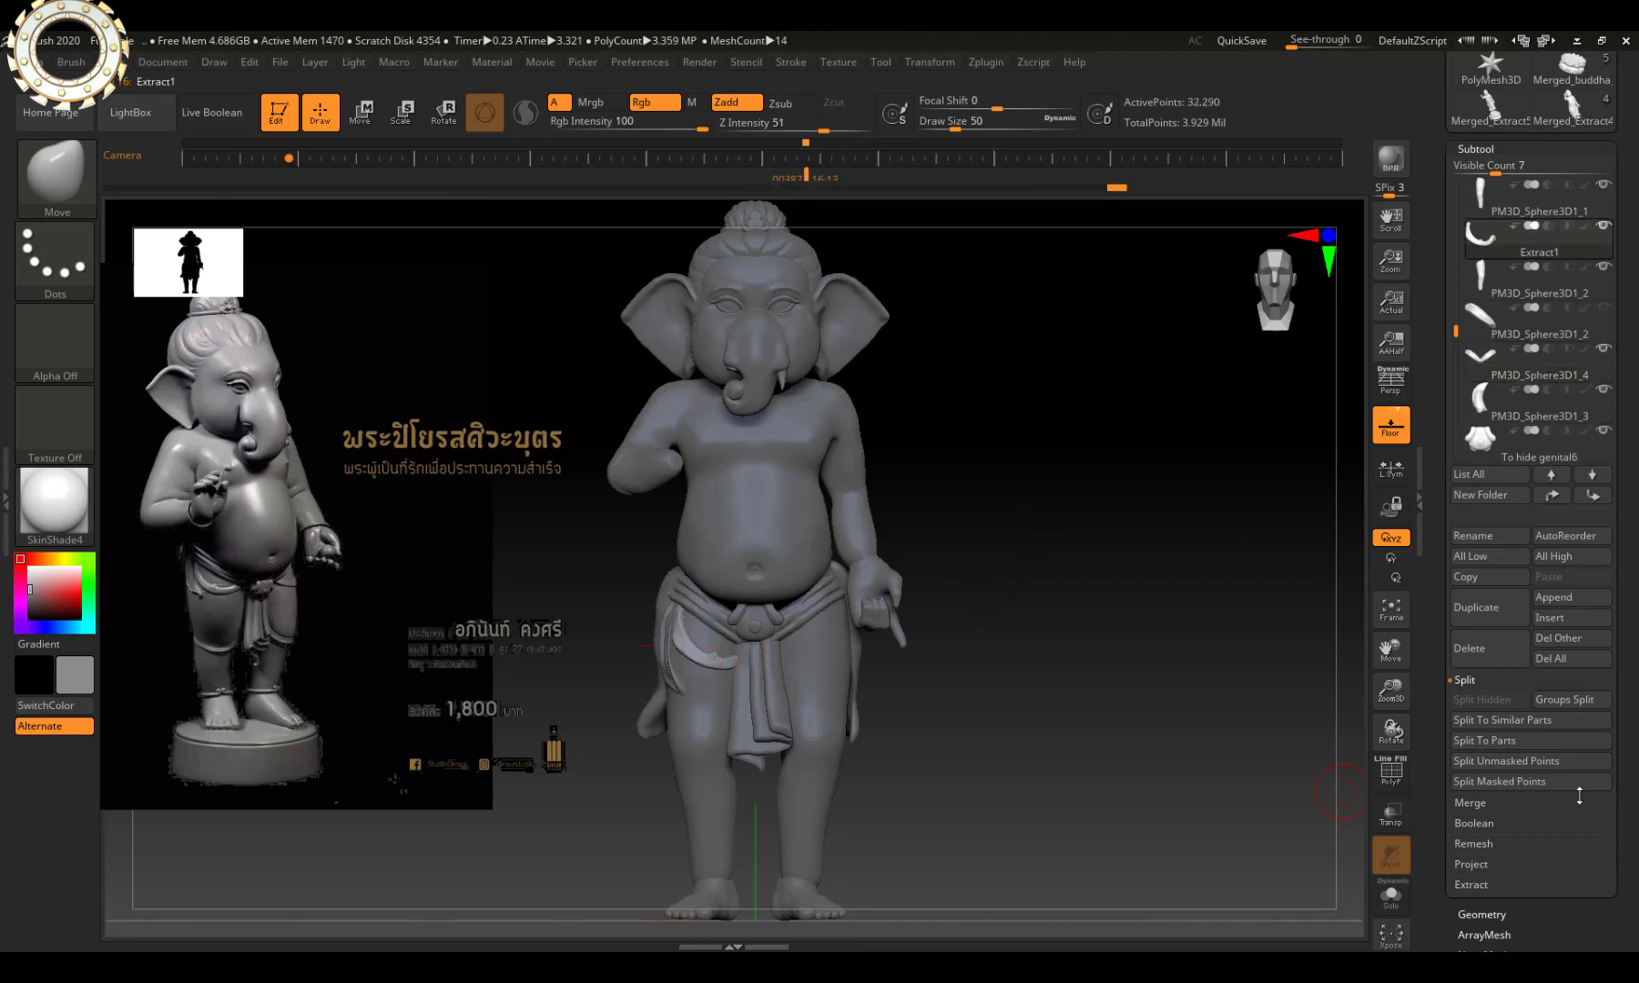
pyautogui.click(1493, 601)
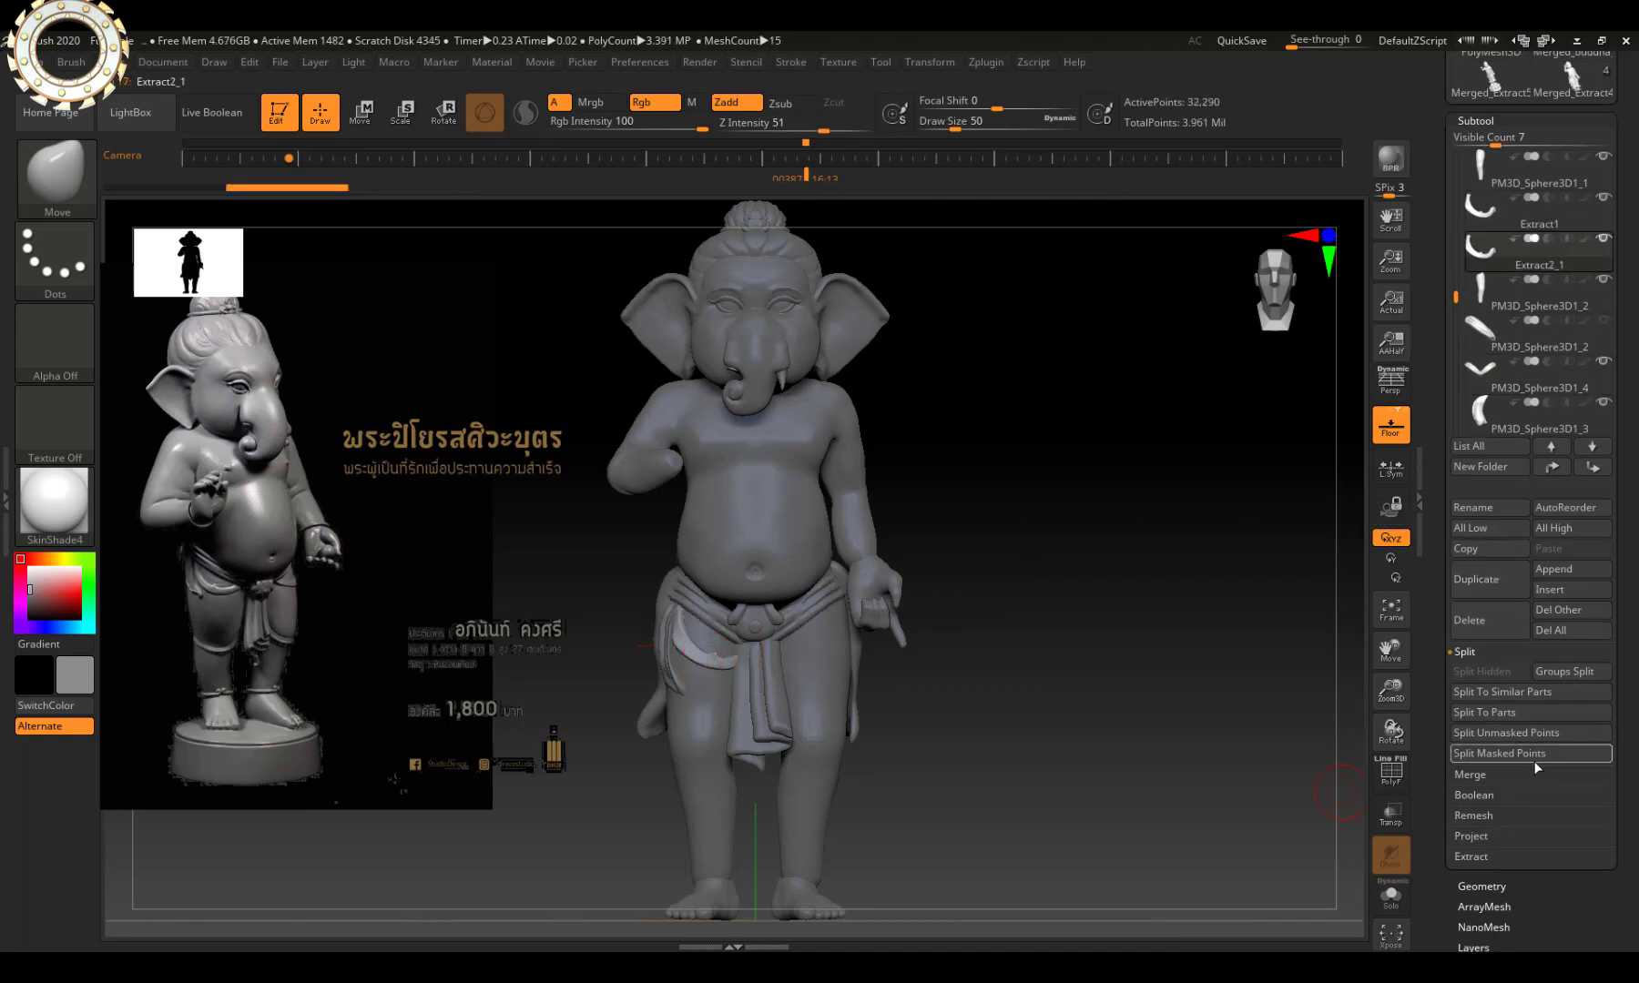
pyautogui.click(1500, 888)
pyautogui.click(1476, 548)
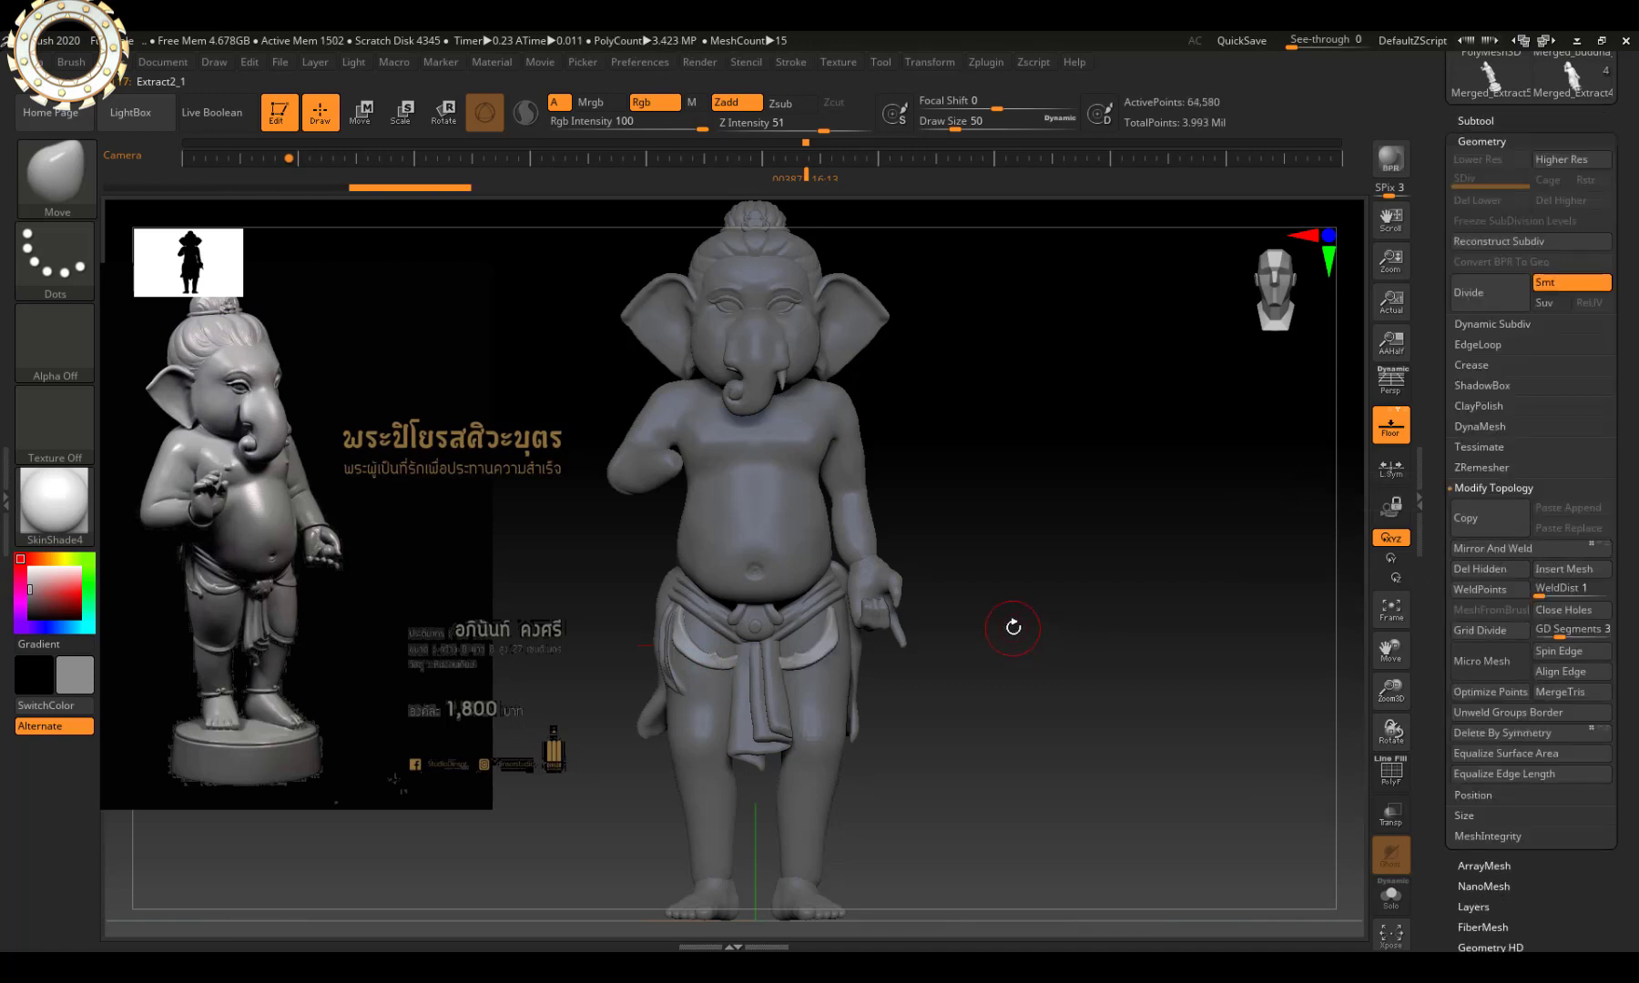
# Duplicate the next loincloth side piece and mirror it onto the opposite hip.
pyautogui.keyDown('alt'); pyautogui.click(666, 627); pyautogui.keyUp('alt')
pyautogui.click(1495, 140)
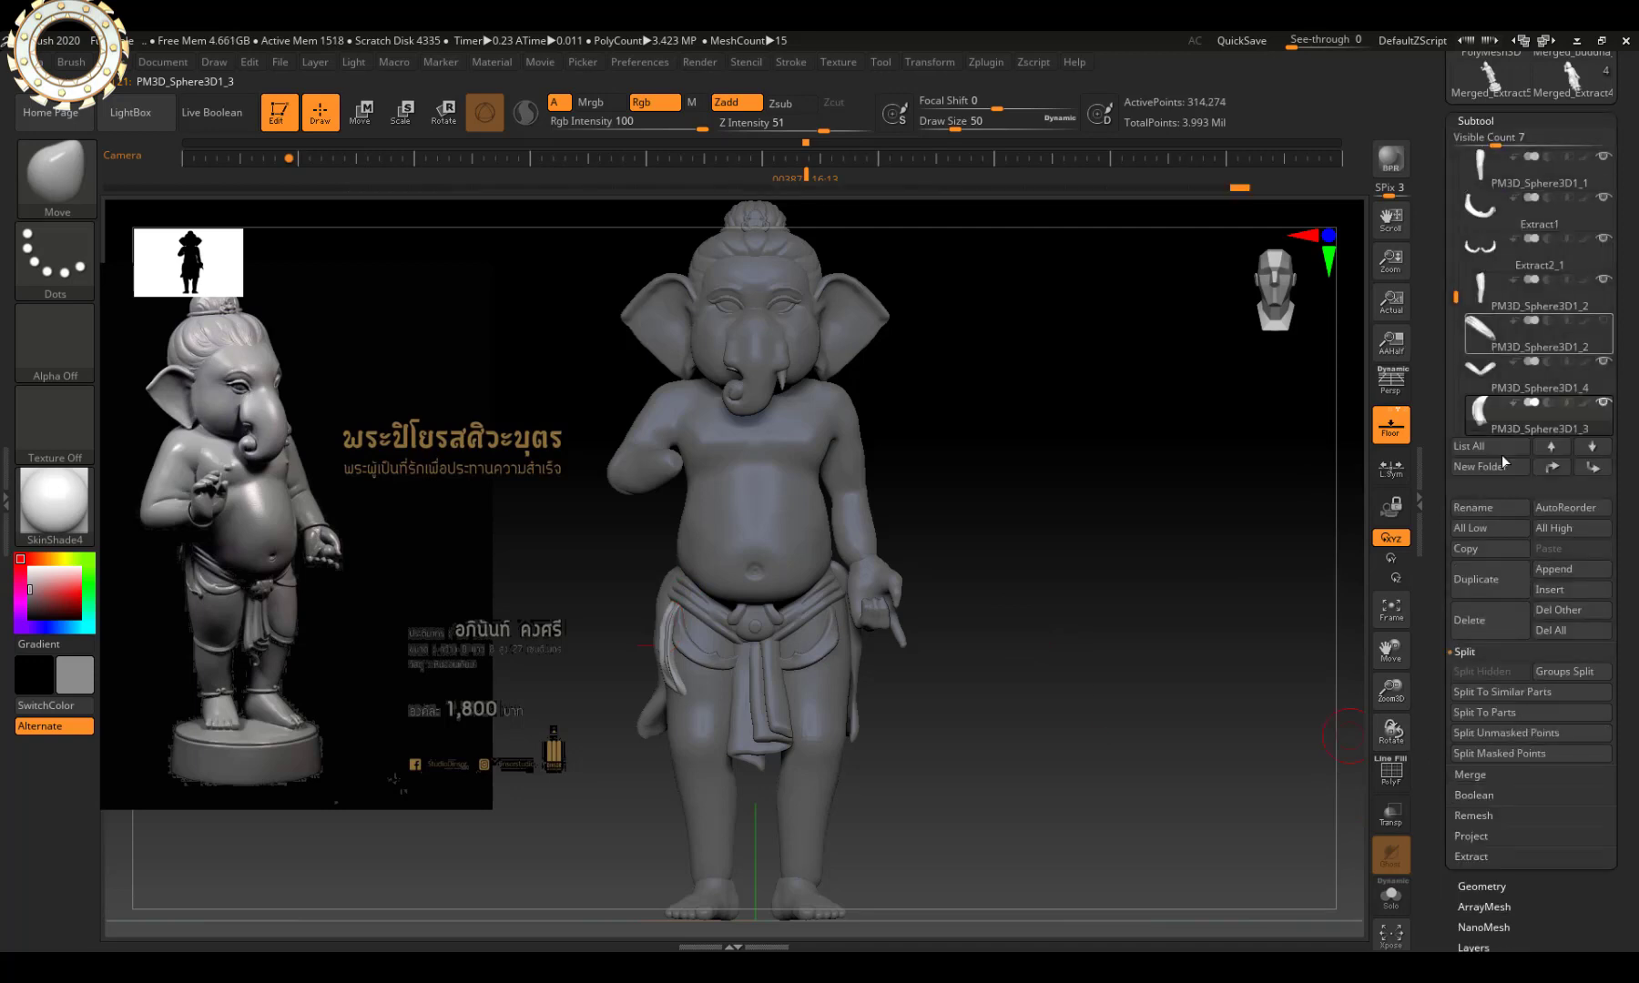
pyautogui.click(1489, 580)
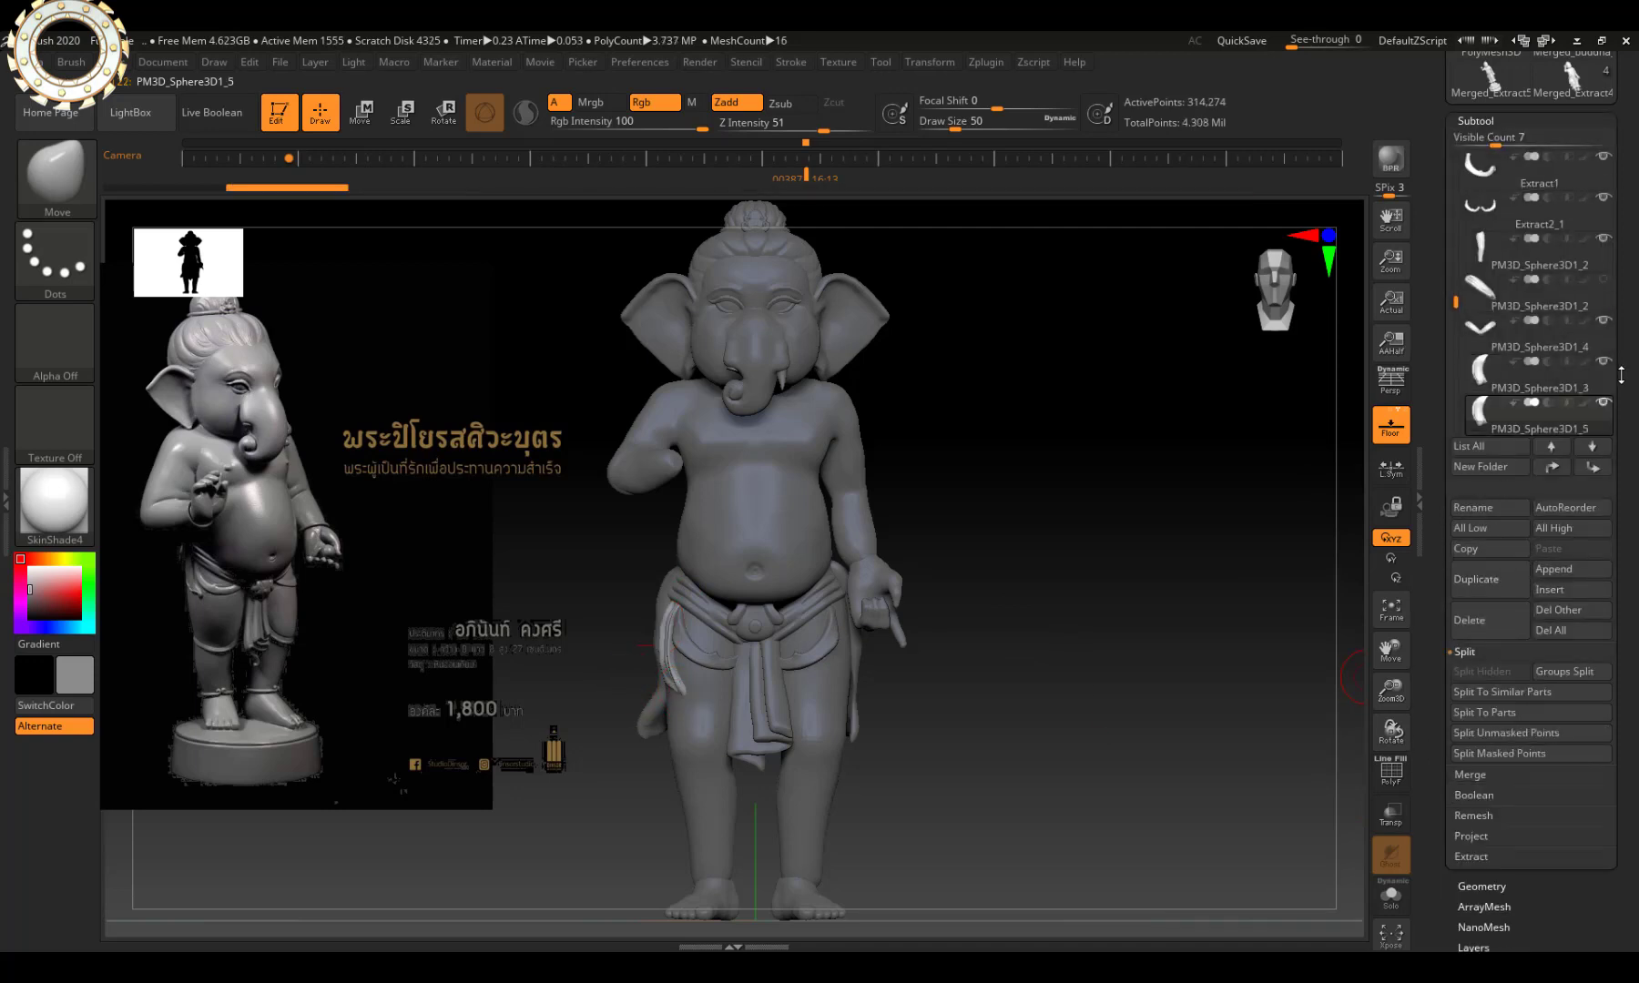
pyautogui.click(1494, 882)
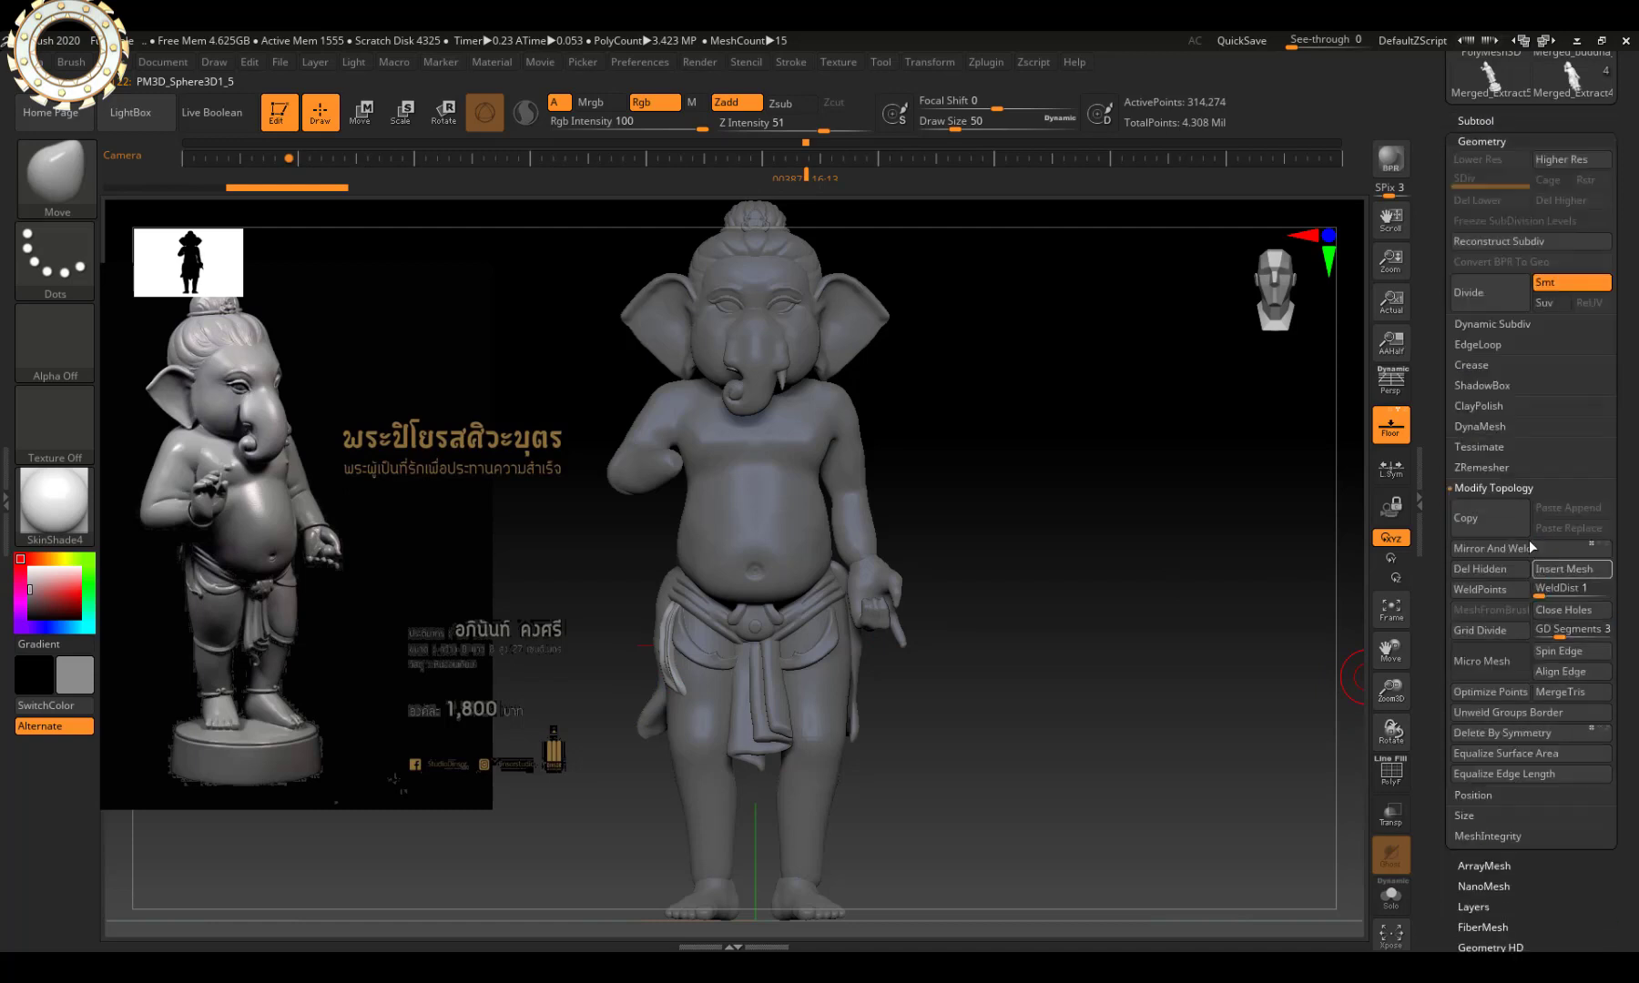
pyautogui.click(1528, 544)
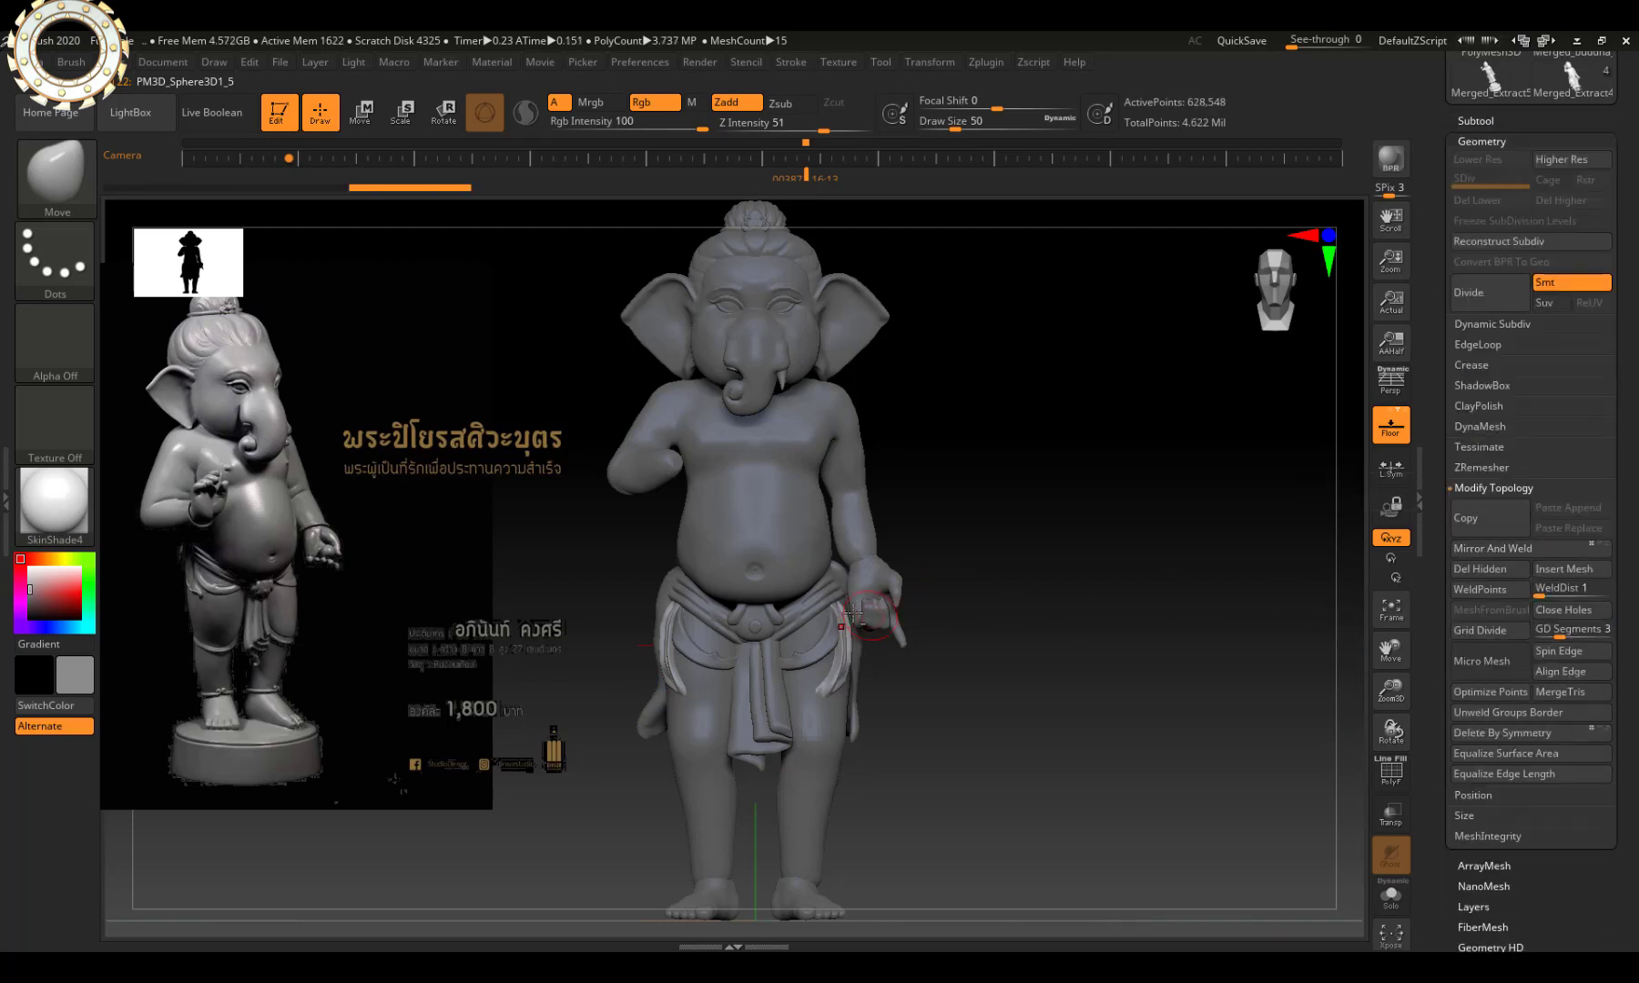
pyautogui.moveTo(839, 610); pyautogui.dragTo(852, 604, button='right')
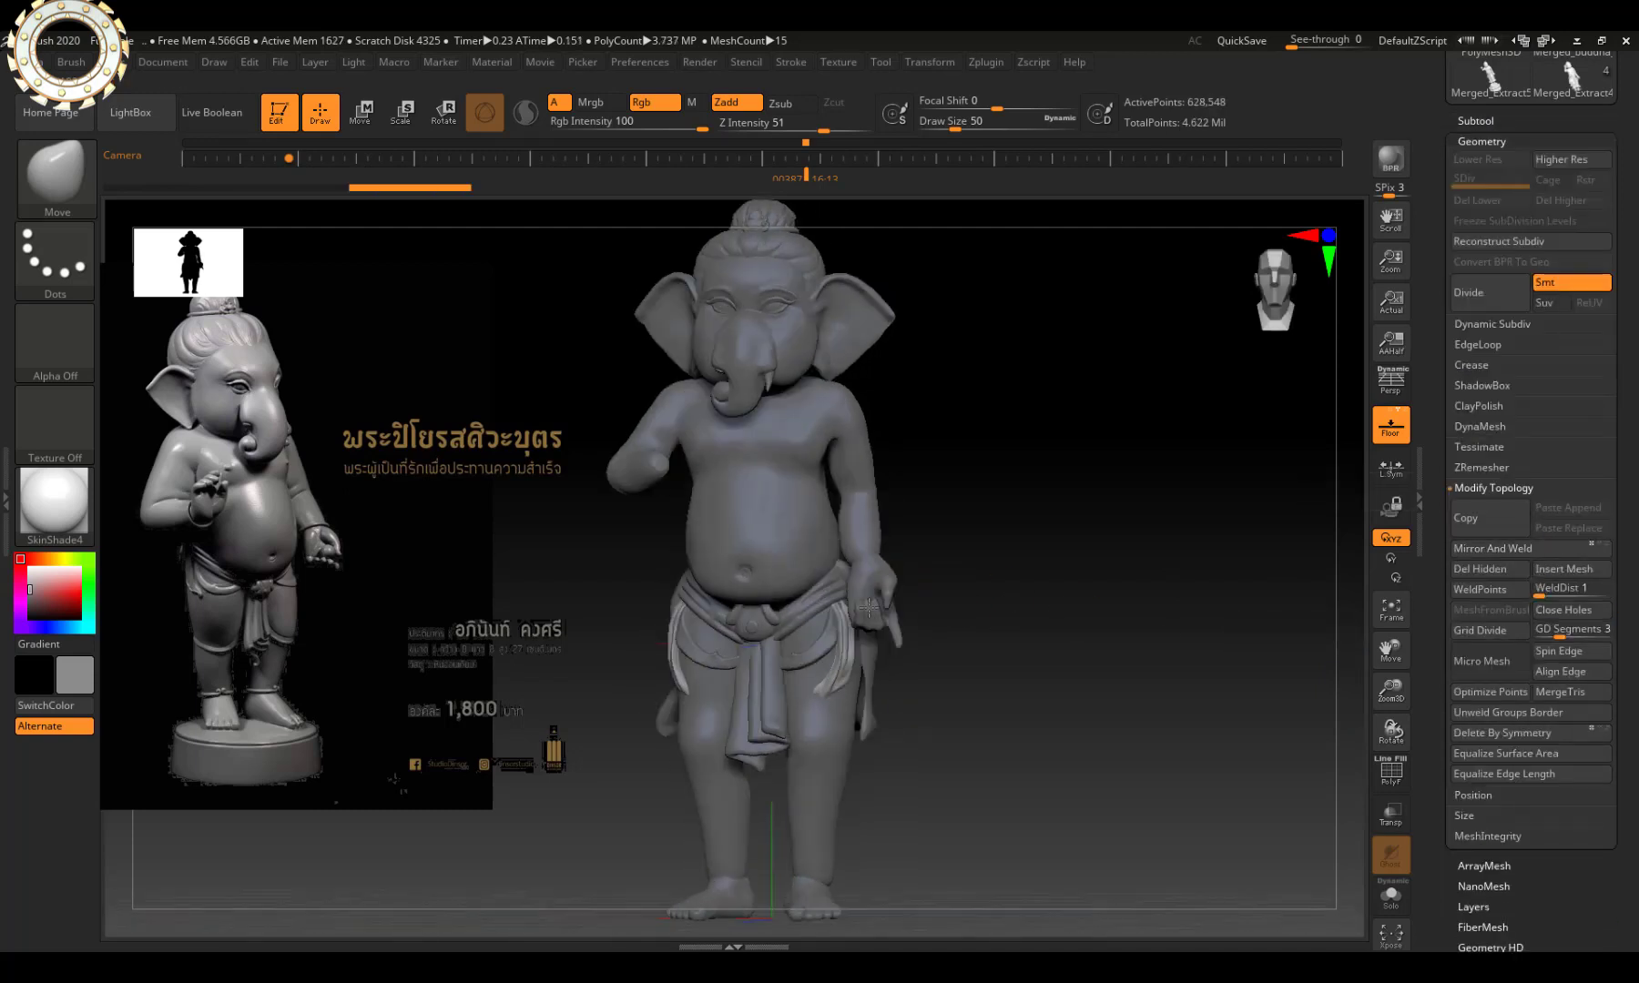
# Activate the hand, body and loincloth pieces in turn, comparing them from a straight front view.
pyautogui.keyDown('alt'); pyautogui.click(871, 605); pyautogui.keyUp('alt')
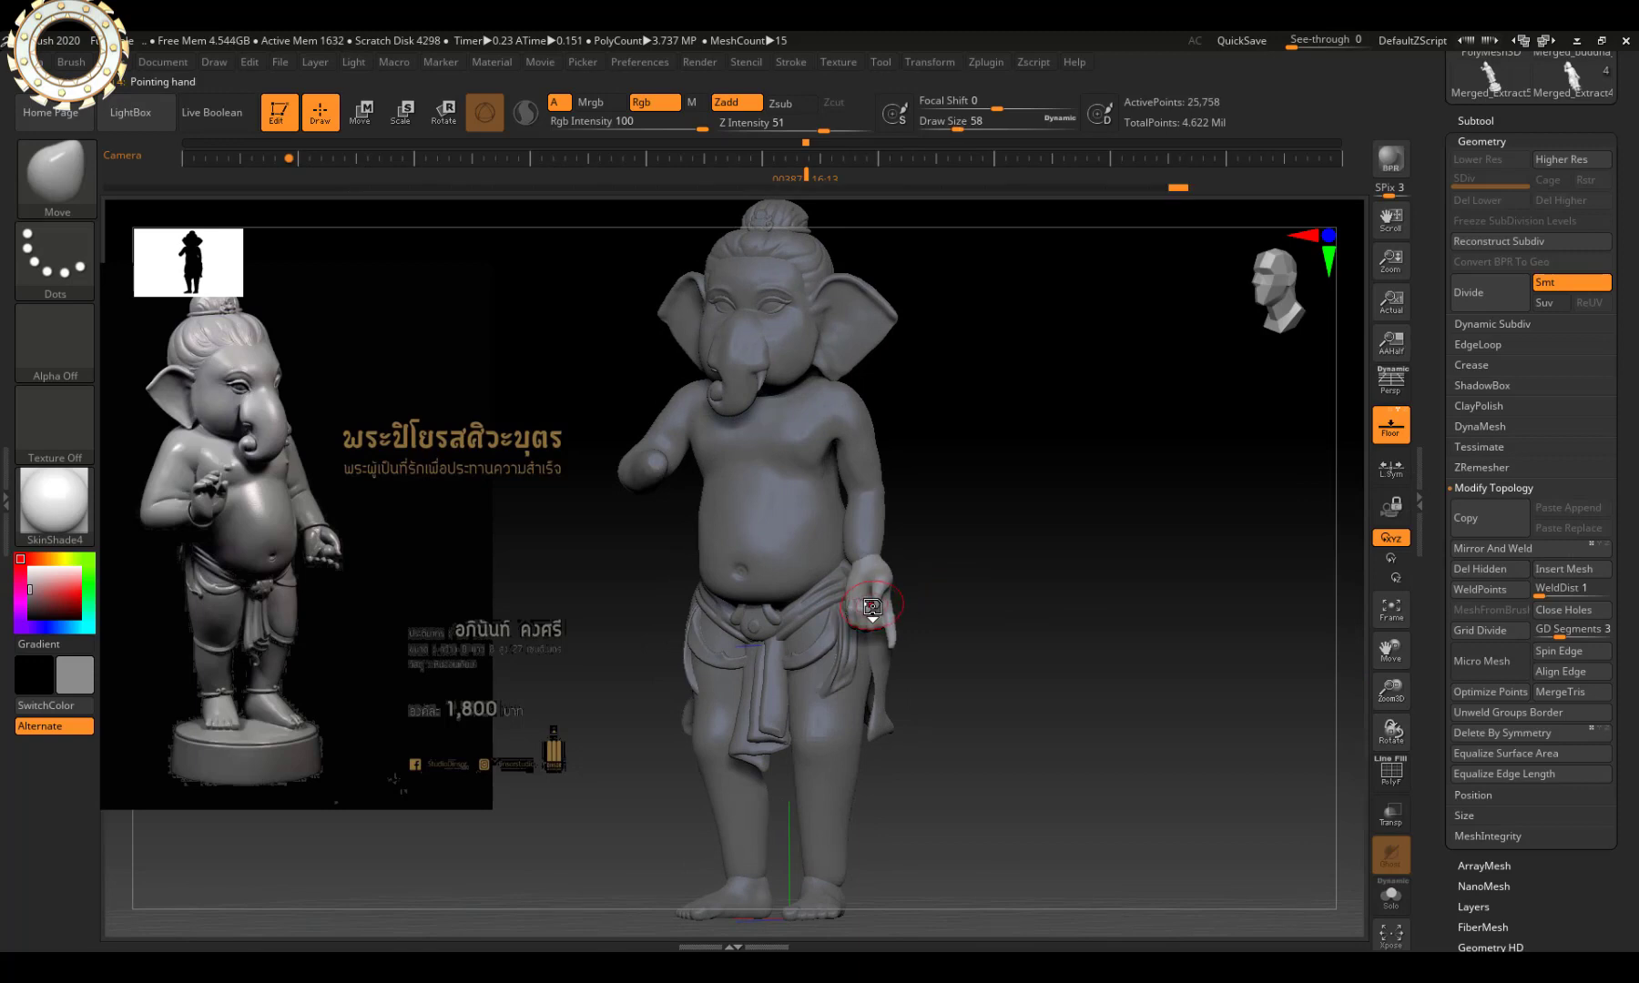
pyautogui.keyDown('alt'); pyautogui.click(853, 630); pyautogui.keyUp('alt')
pyautogui.moveTo(853, 630); pyautogui.dragTo(856, 617, button='right')
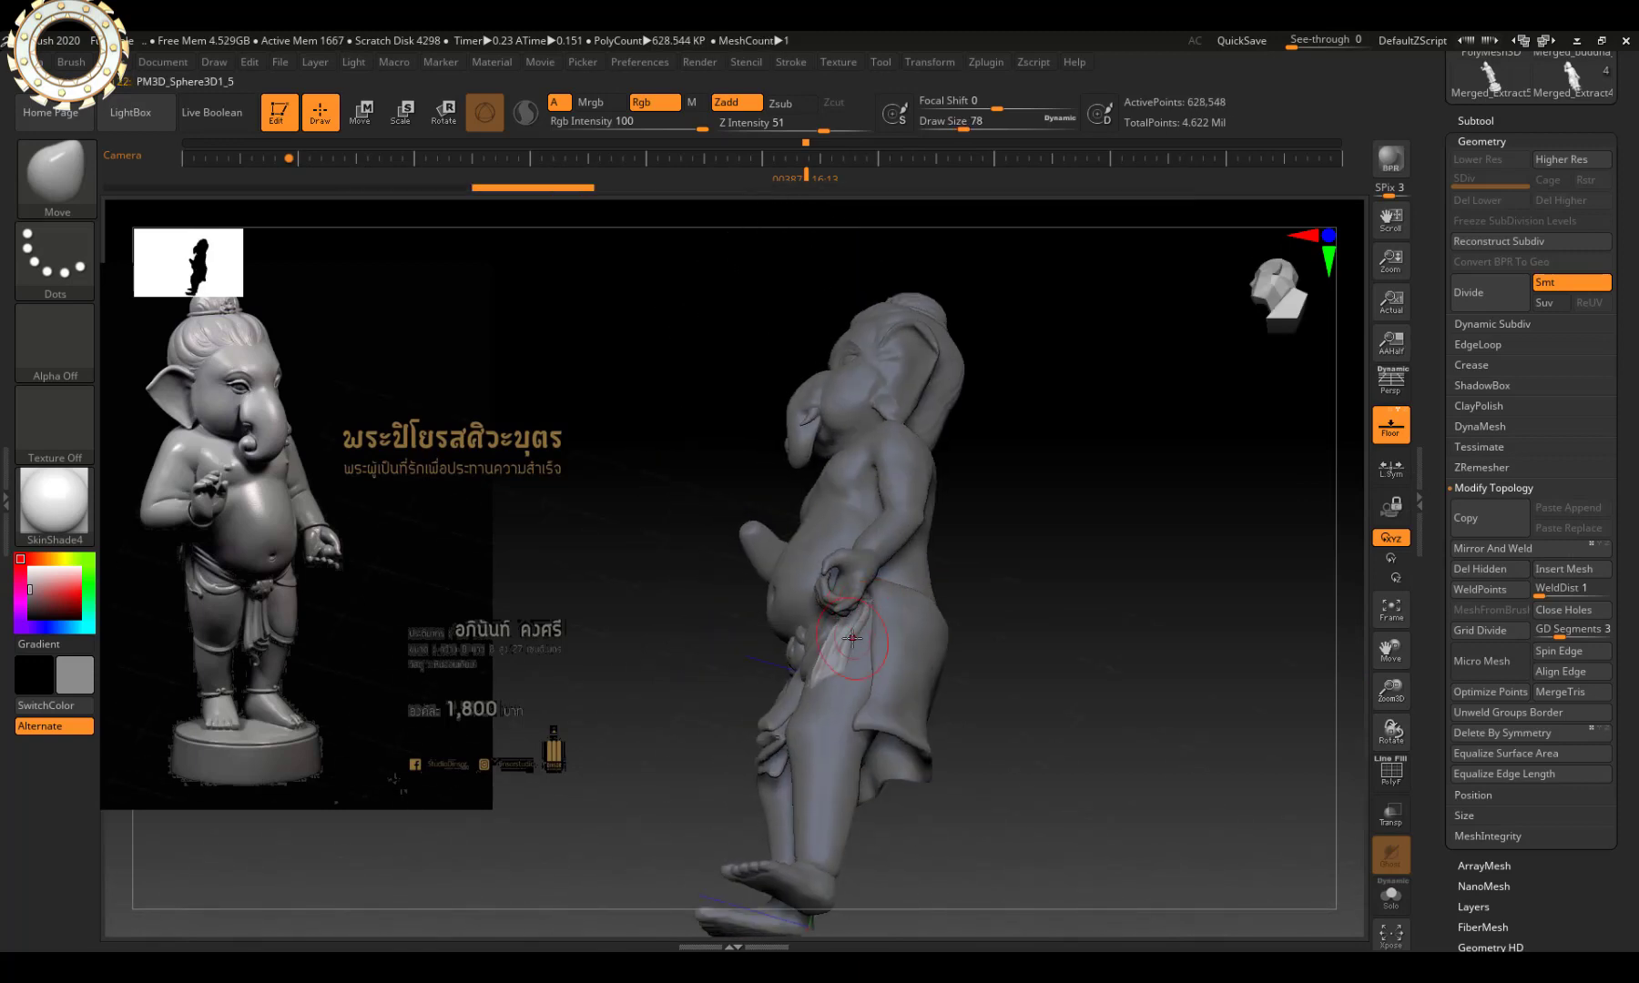
pyautogui.moveTo(1274, 289)
pyautogui.mouseDown()
pyautogui.moveTo(1263, 316)
pyautogui.moveTo(1270, 287)
pyautogui.mouseUp()
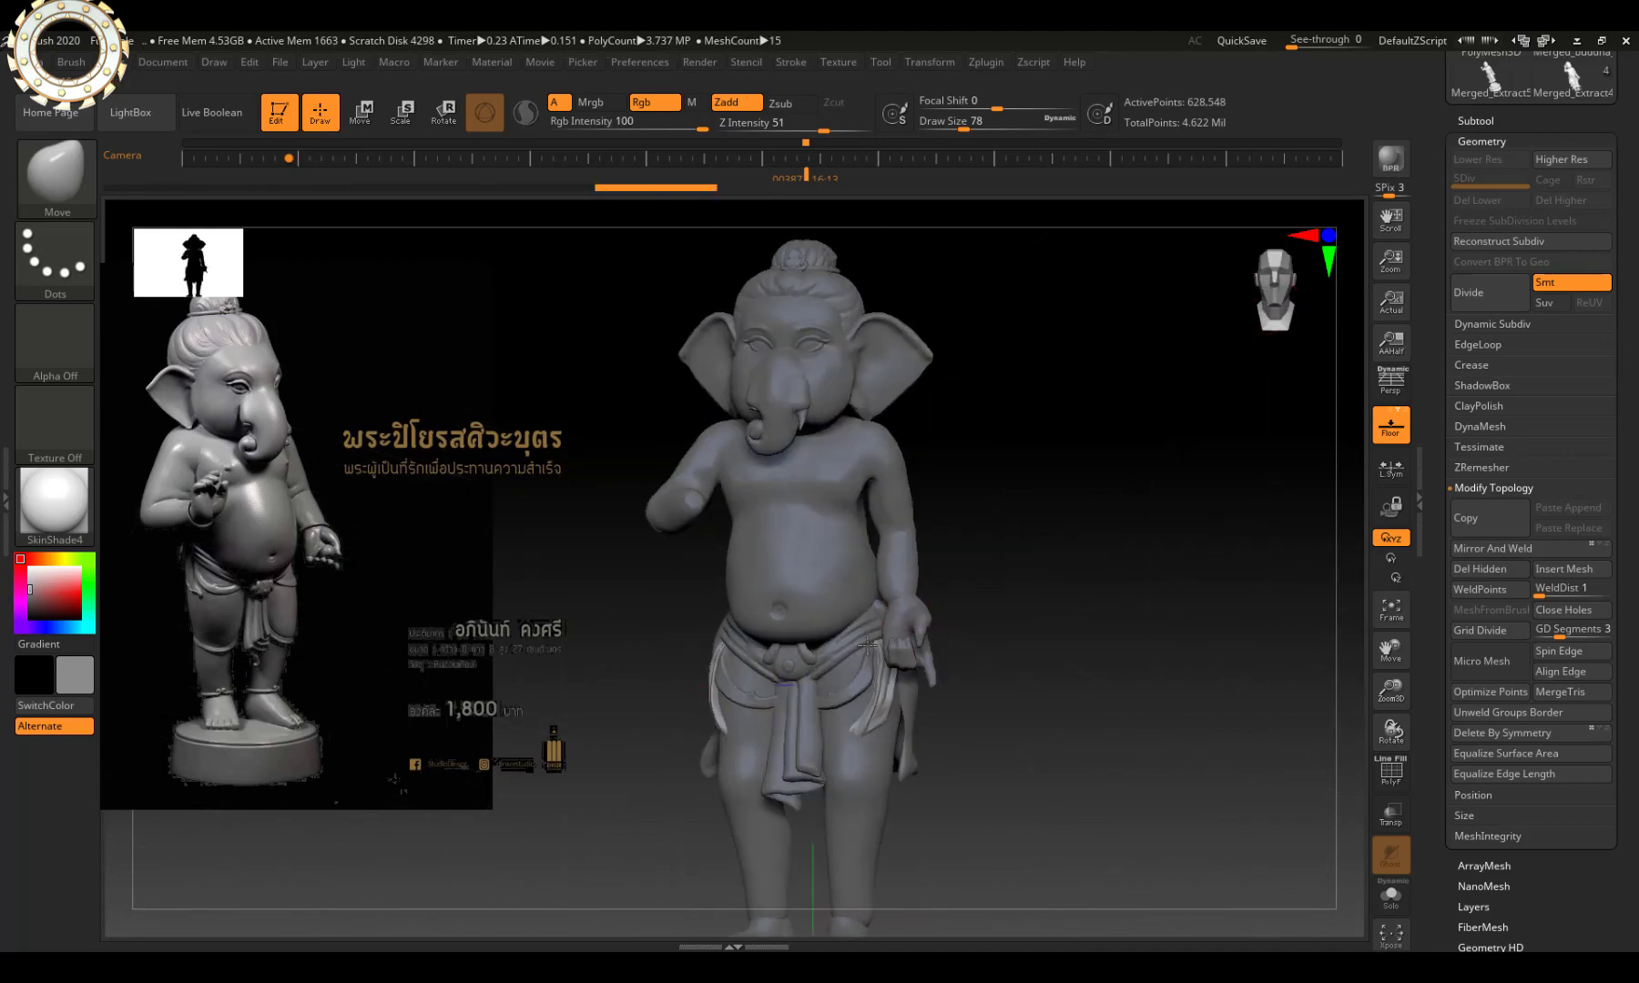
pyautogui.scroll(2, 894, 645)
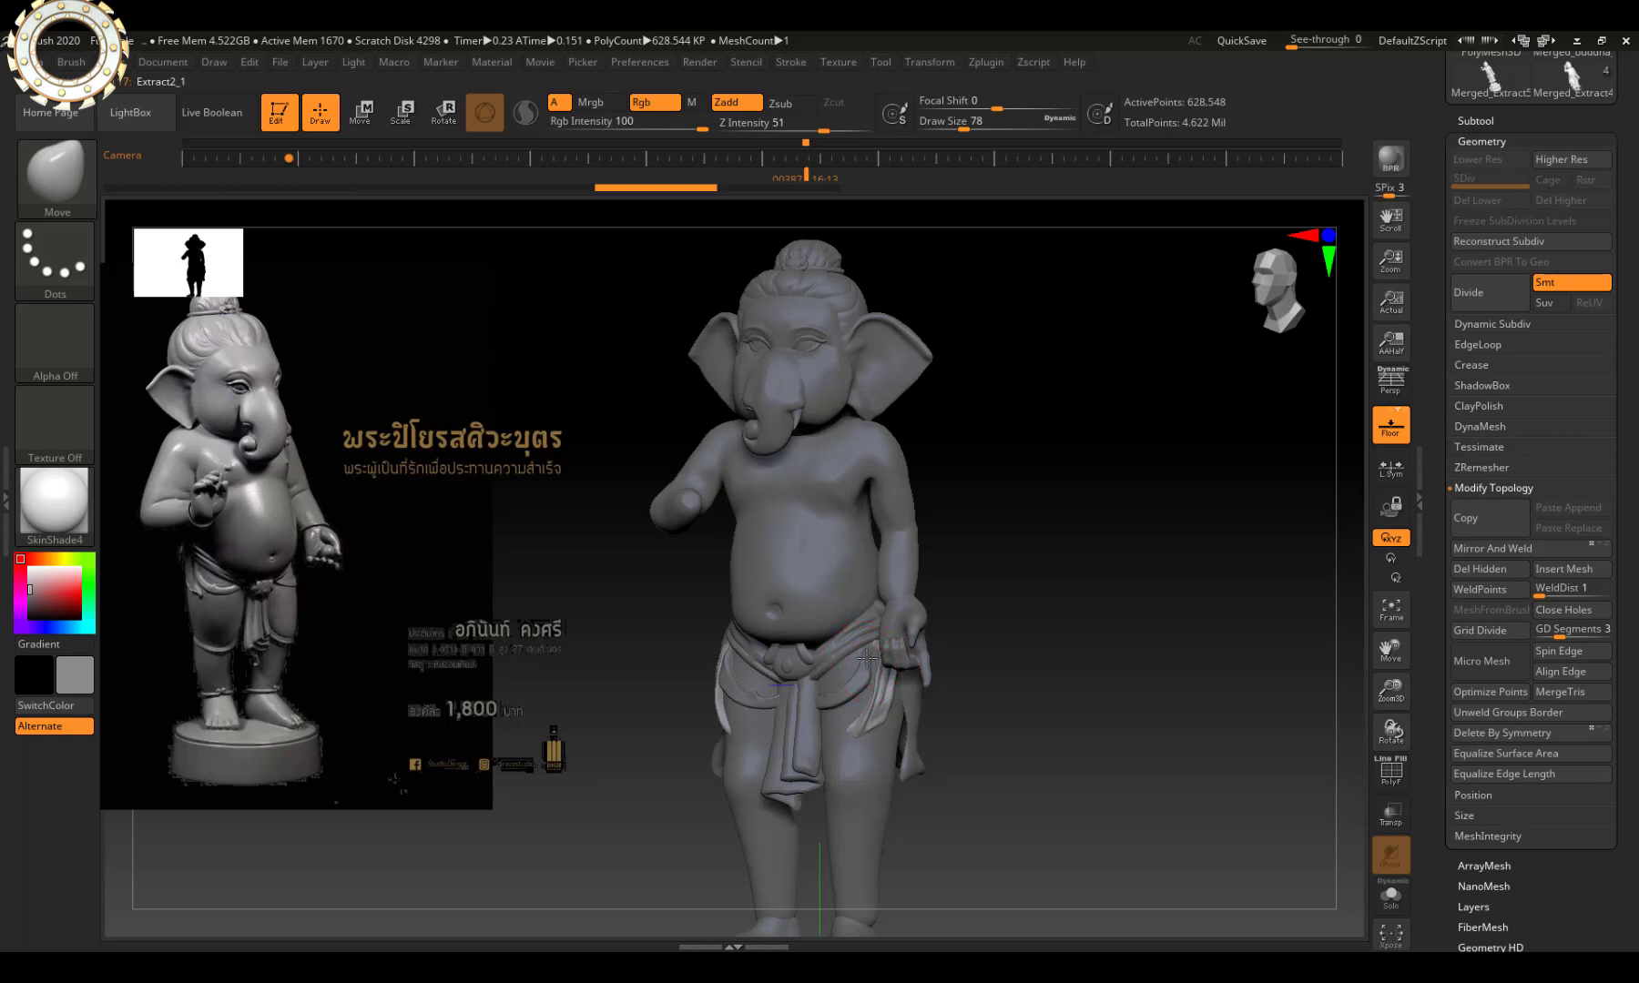
pyautogui.keyDown('alt'); pyautogui.click(867, 657); pyautogui.keyUp('alt')
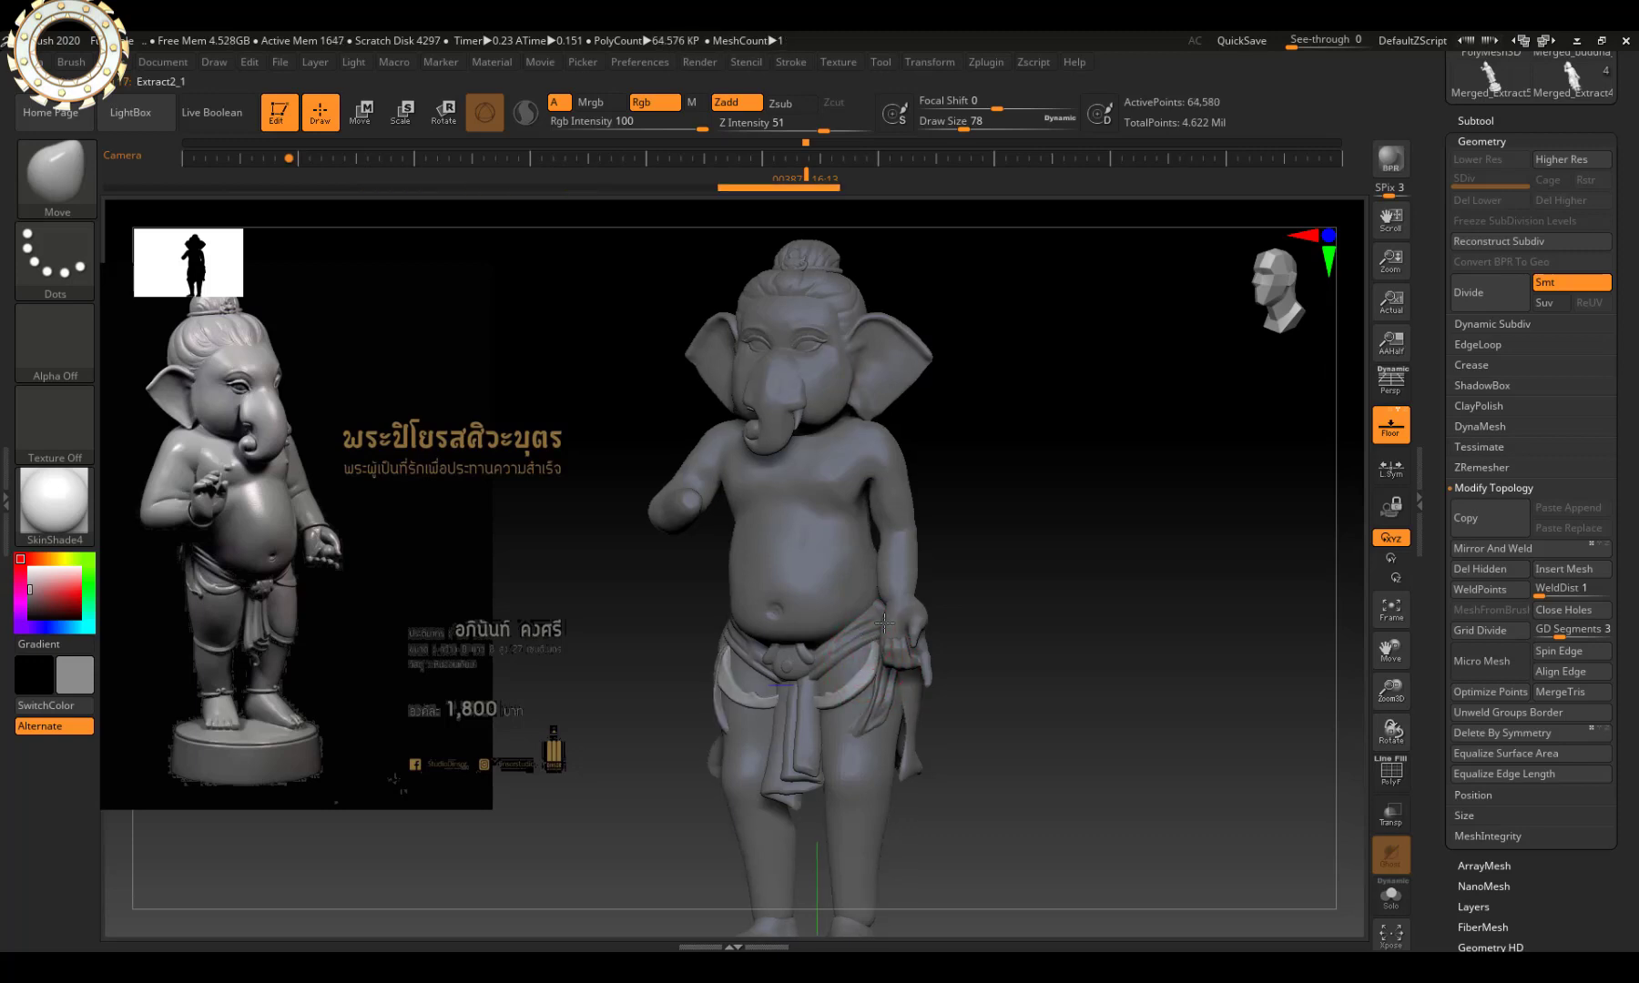
pyautogui.click(1275, 290)
pyautogui.press('shift')
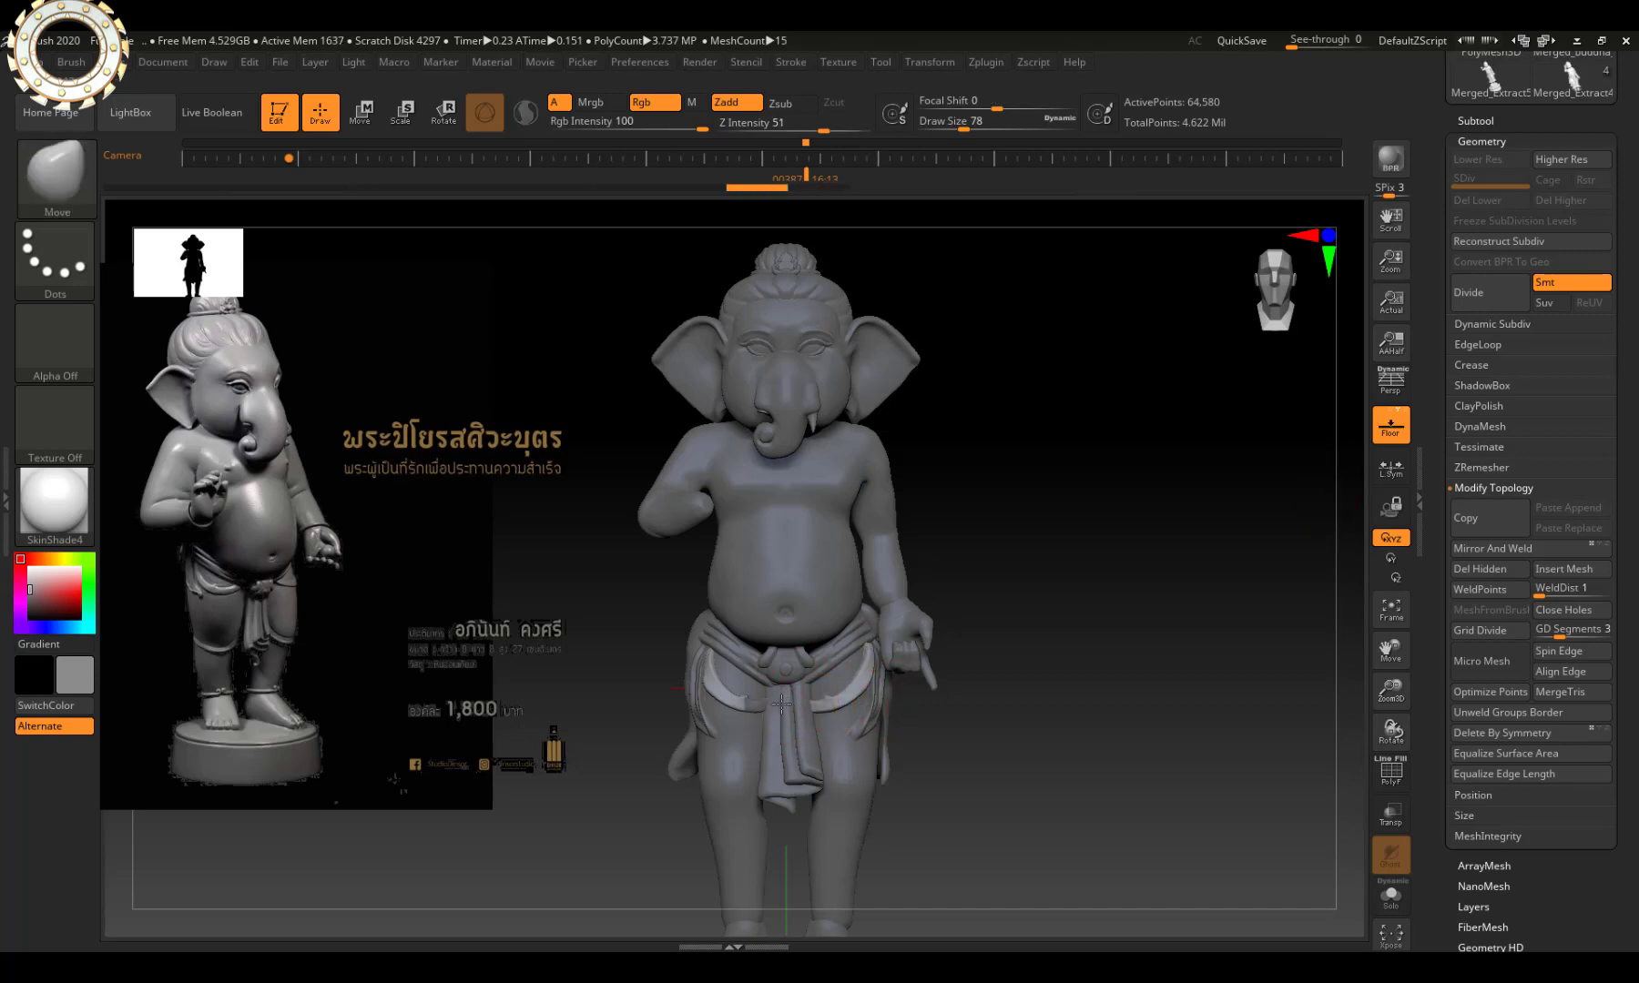
# Select Extract2_1 from the Subtool list and frame the whole figure.
pyautogui.keyDown('alt'); pyautogui.click(911, 697); pyautogui.keyUp('alt')
pyautogui.click(1474, 121)
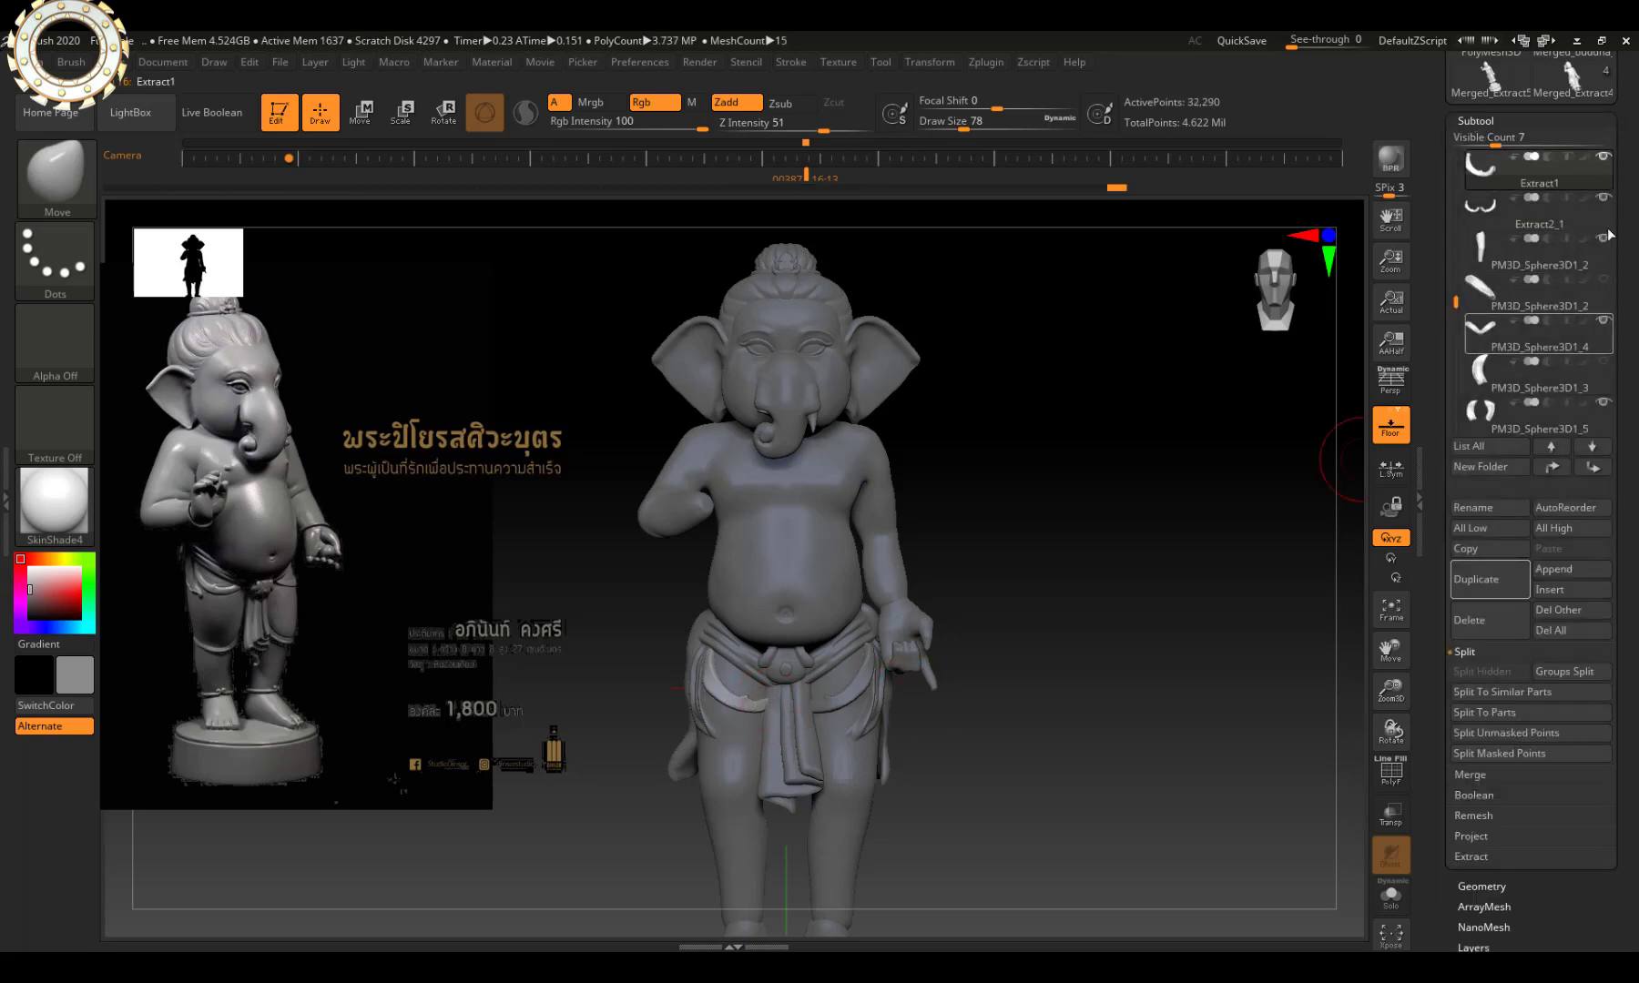
pyautogui.keyDown('alt'); pyautogui.click(796, 710); pyautogui.keyUp('alt')
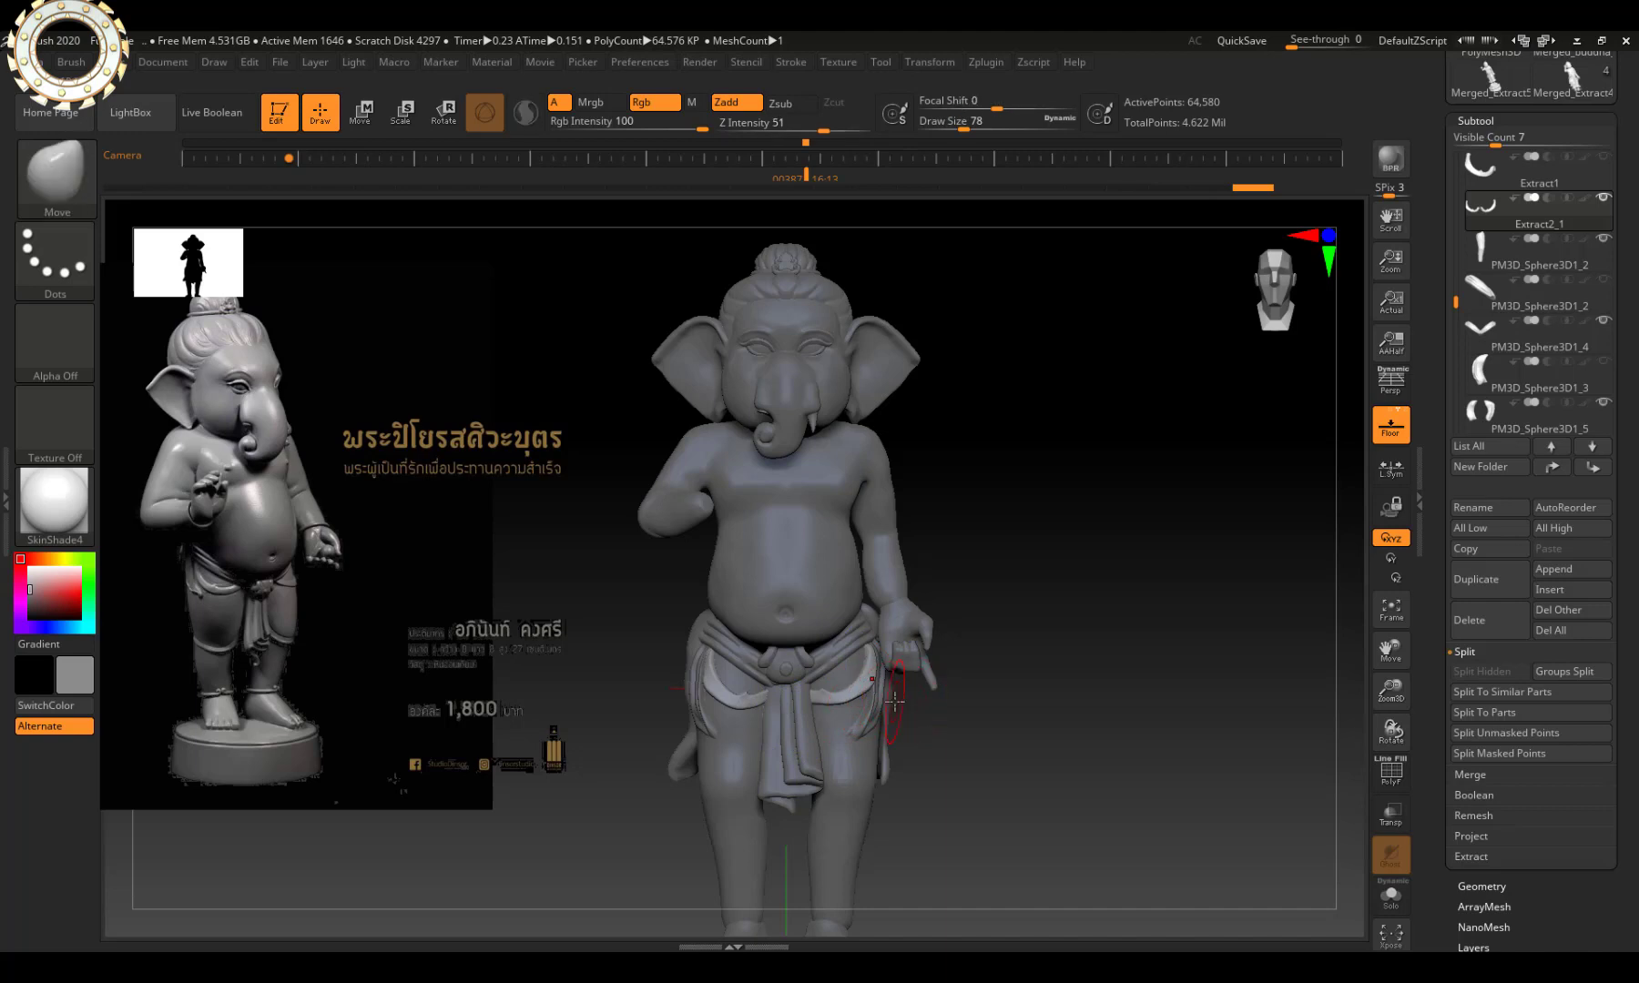
pyautogui.press('f')
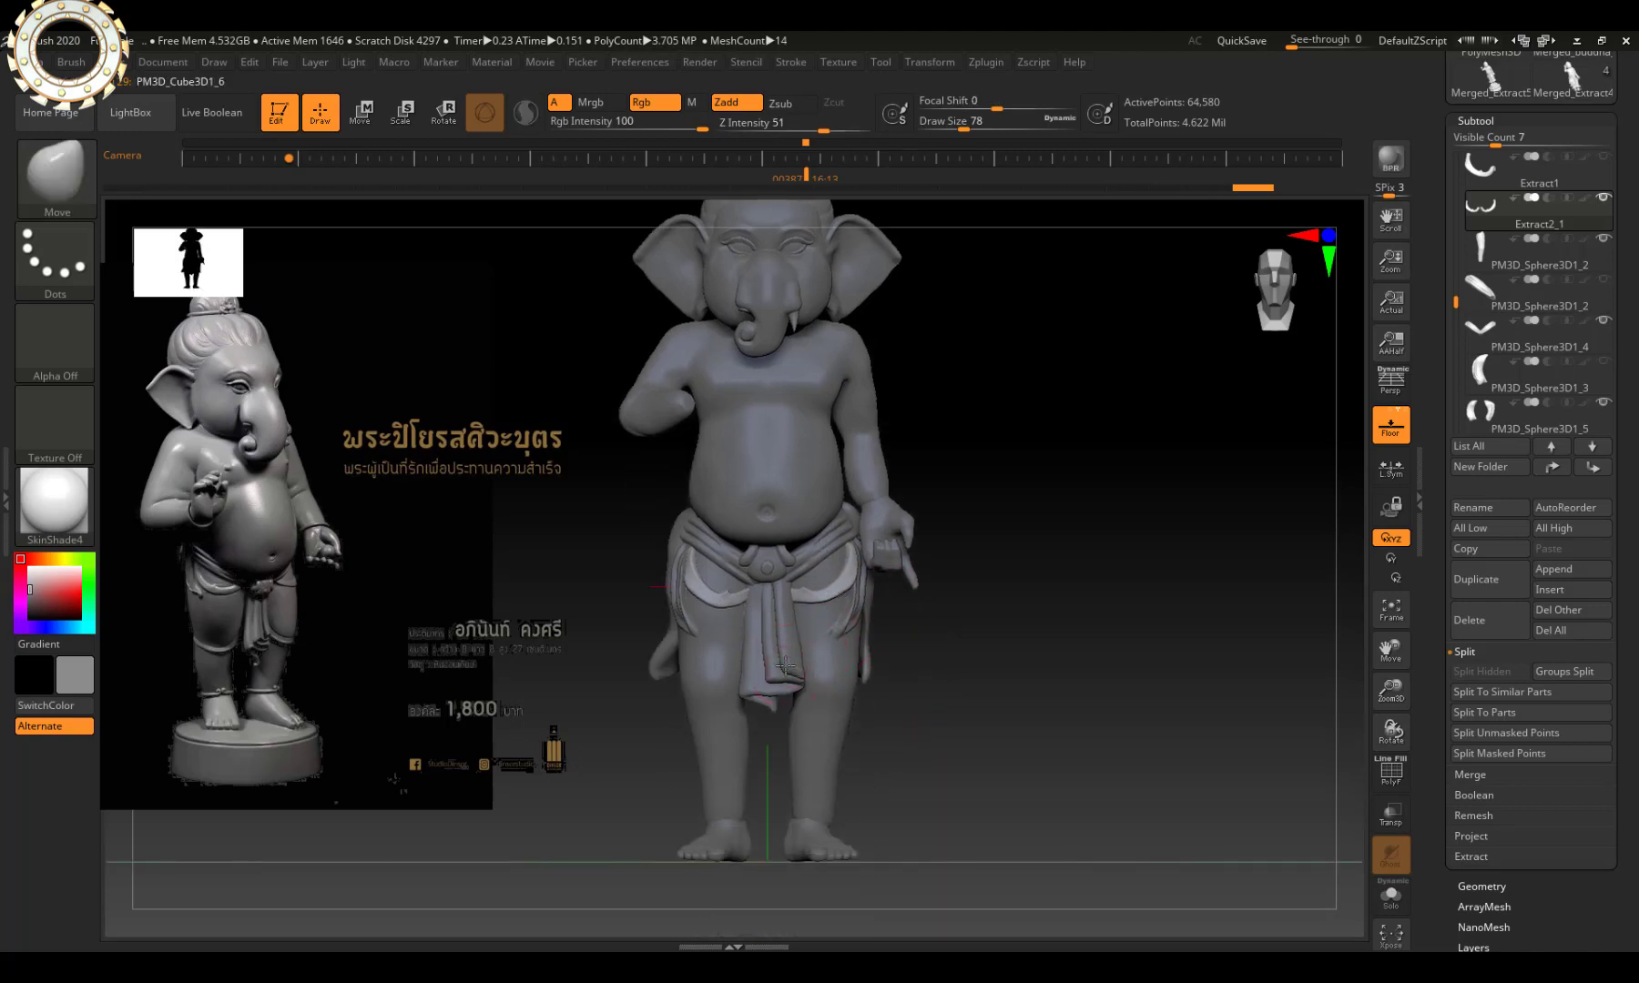
# Select PM3D_Cube3D1_5 and reshape the loincloth flap tip with a small brush.
pyautogui.keyDown('alt'); pyautogui.click(779, 668); pyautogui.keyUp('alt')
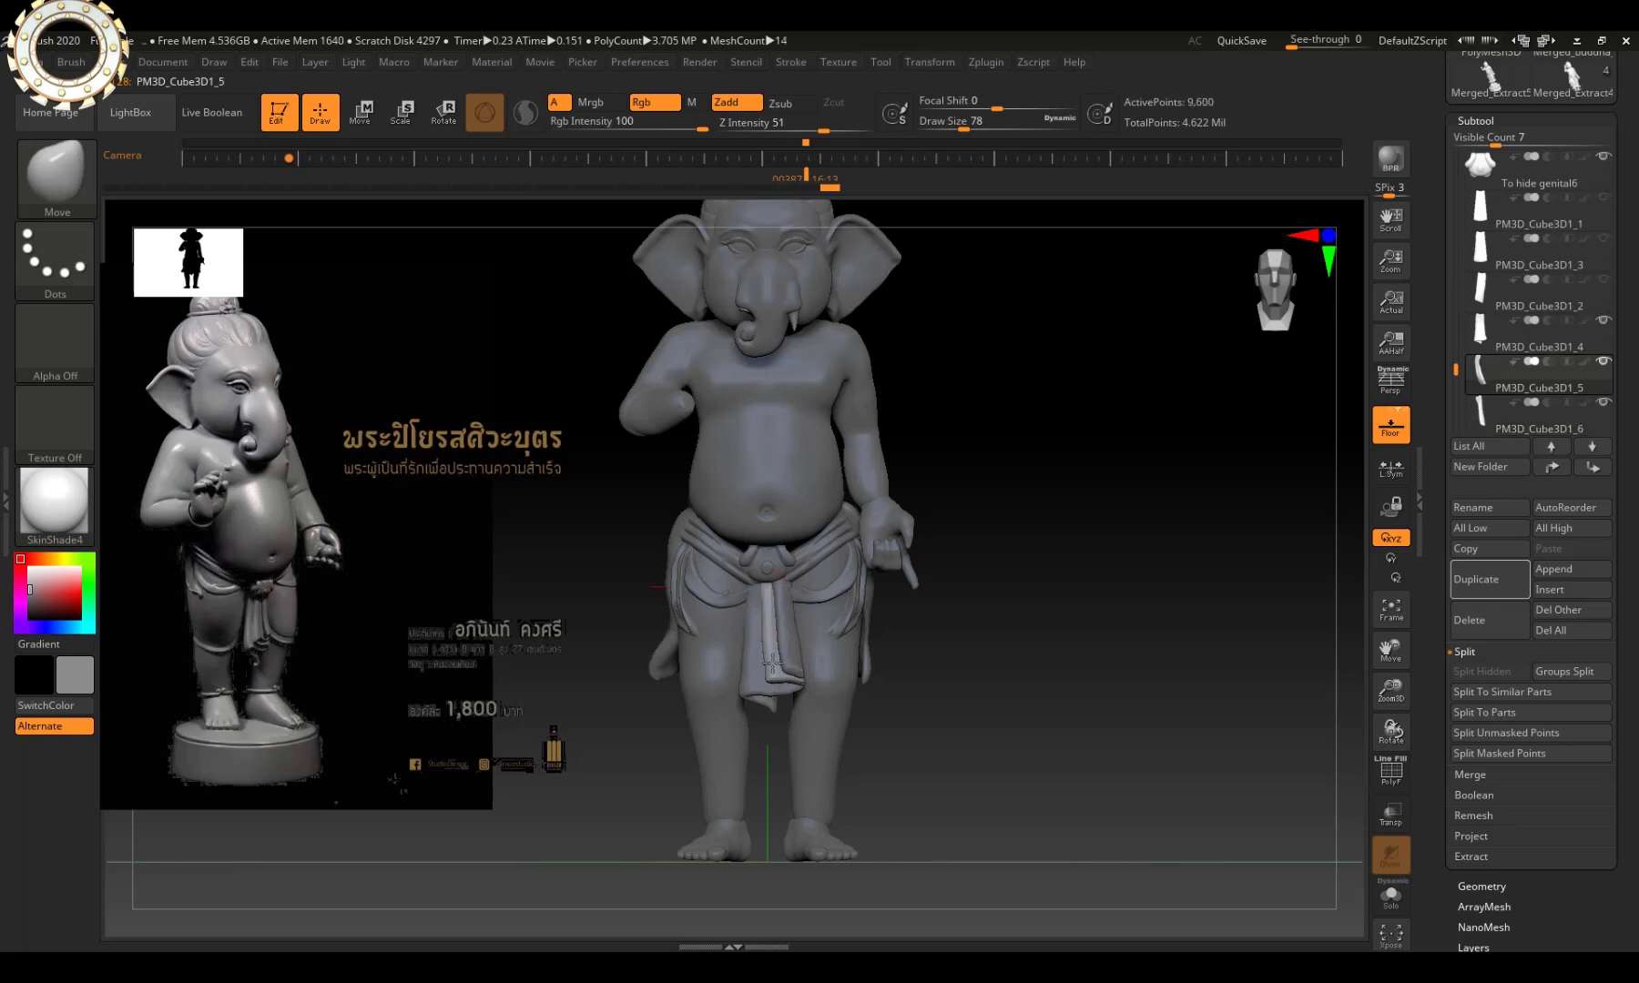
pyautogui.moveTo(790, 676); pyautogui.dragTo(801, 582)
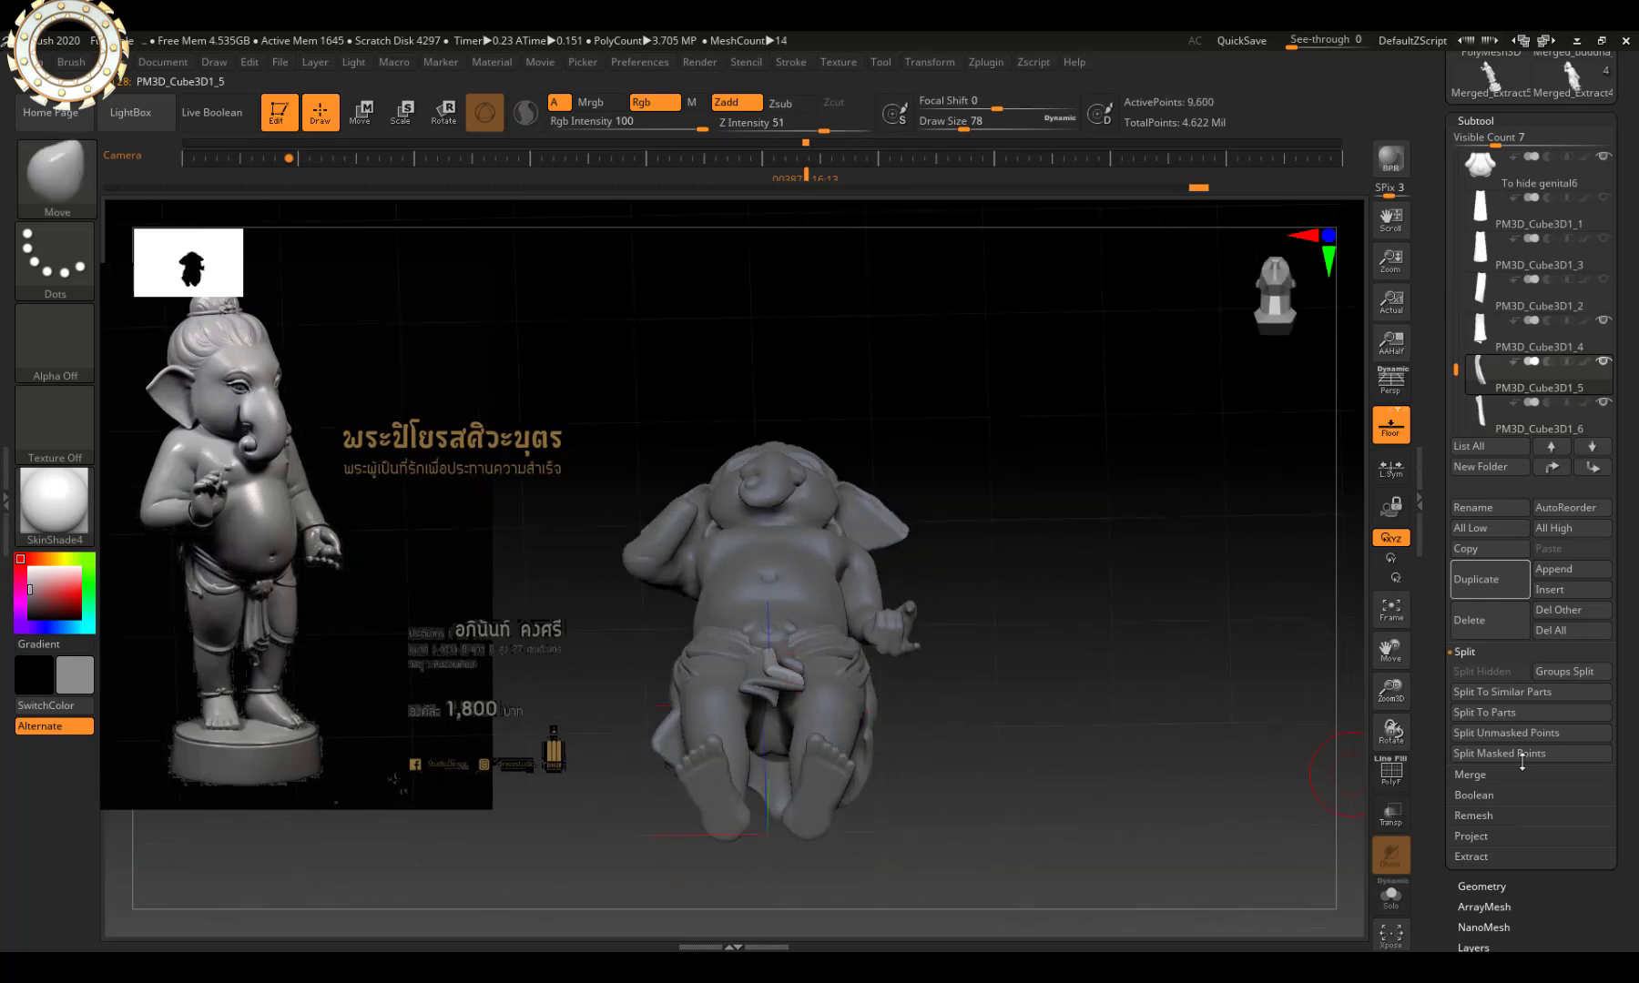
pyautogui.moveTo(1390, 689); pyautogui.dragTo(810, 689)
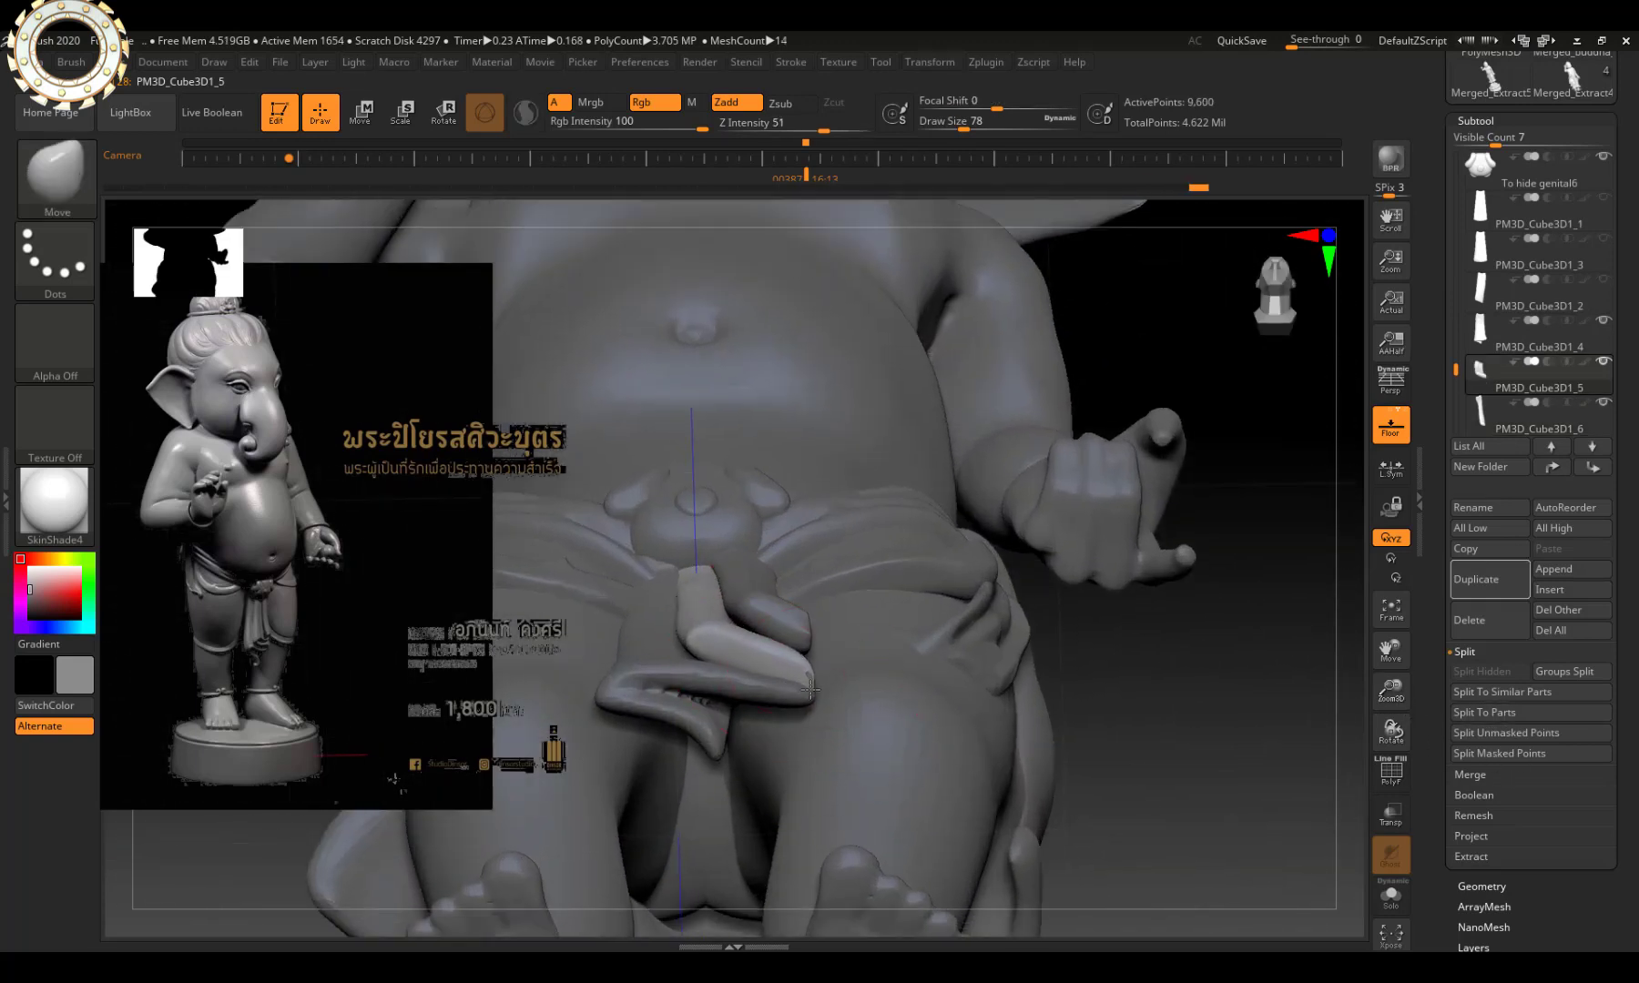
pyautogui.press('[')
pyautogui.press('[')
pyautogui.press('[')
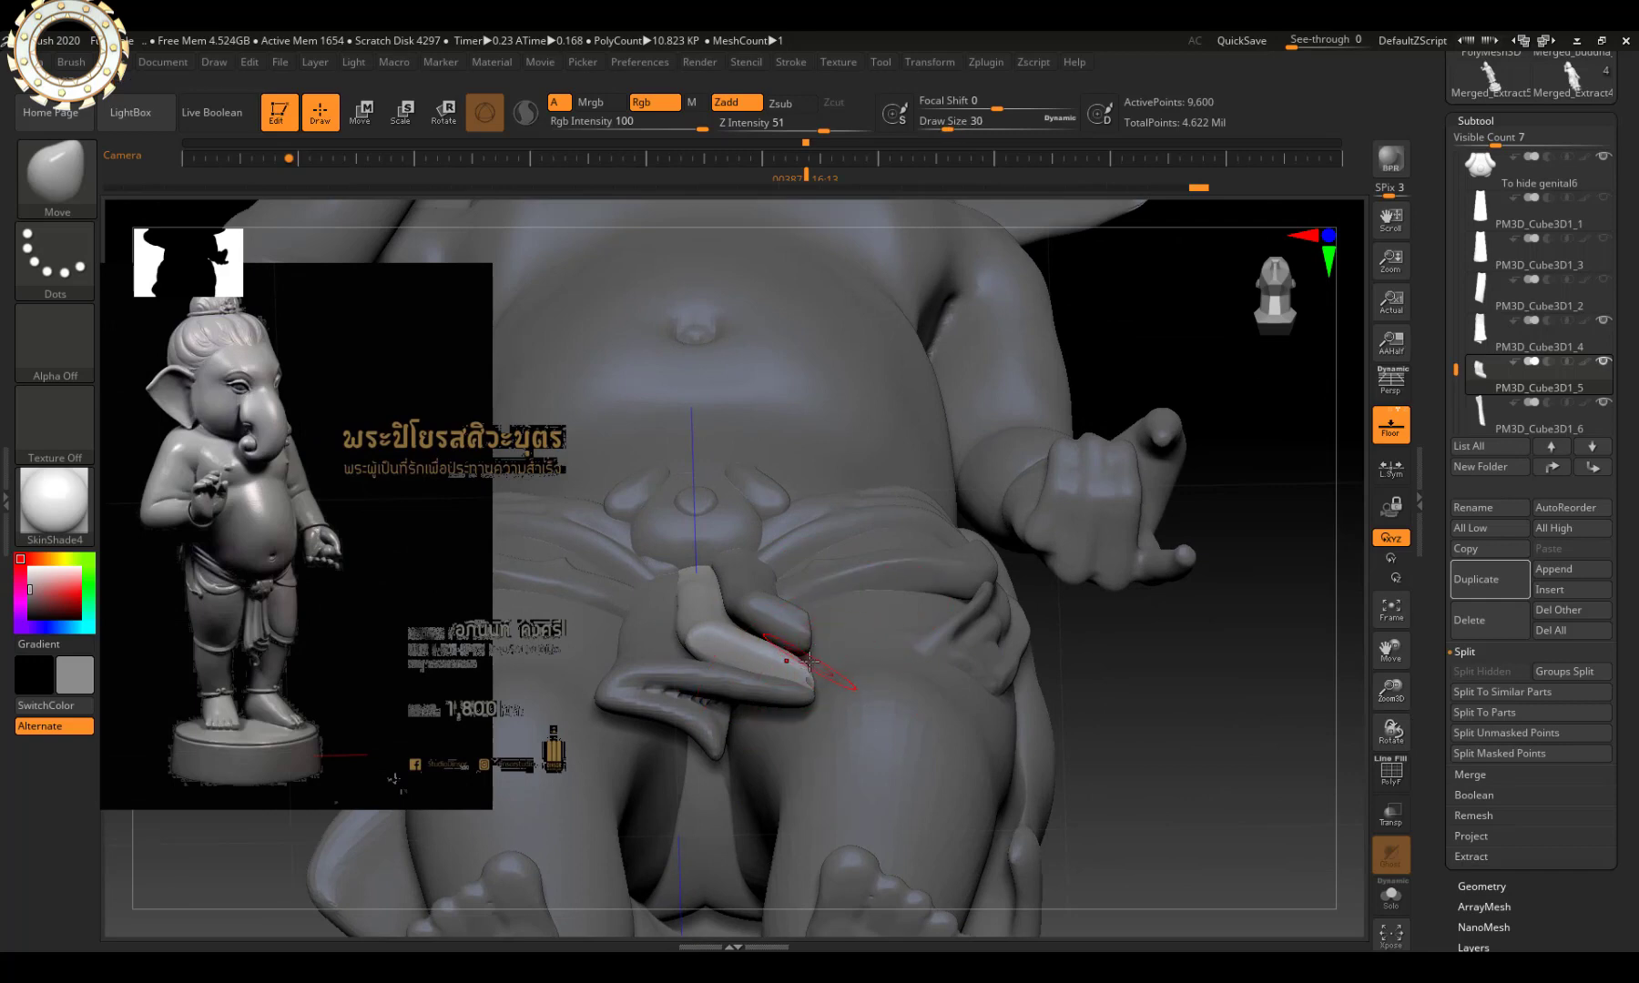
pyautogui.press(']')
pyautogui.moveTo(806, 665); pyautogui.dragTo(799, 660)
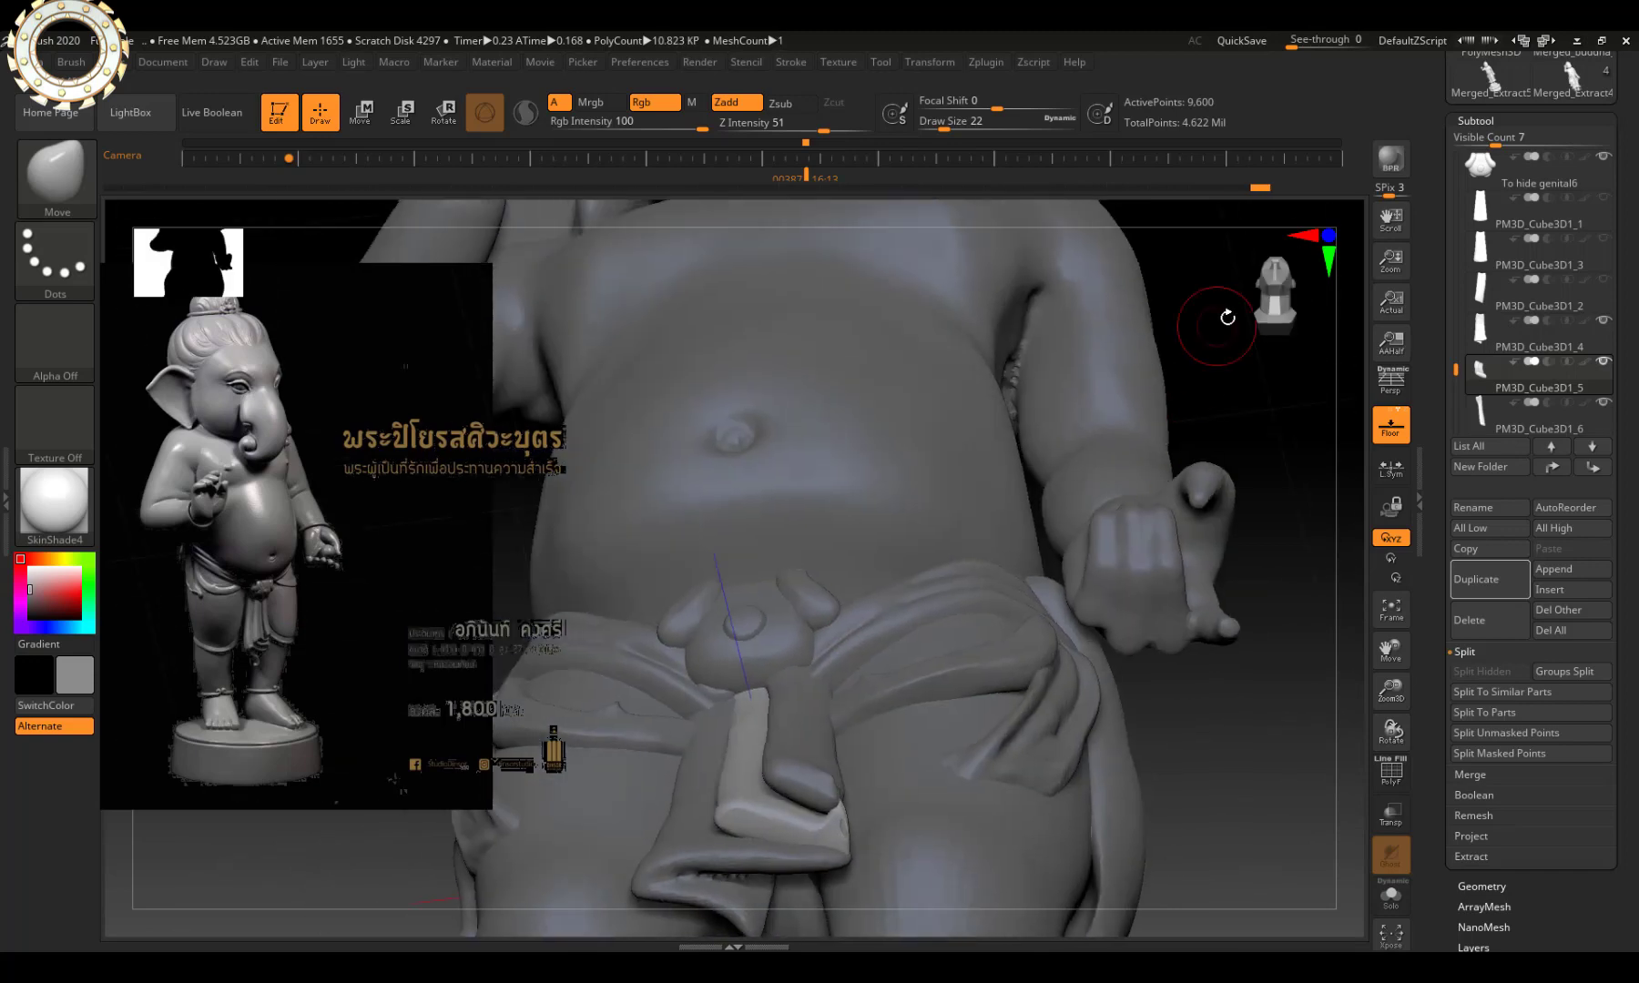
# Zoom in on the flap from the front and turn on DynaMesh at resolution 408.
pyautogui.click(1281, 289)
pyautogui.click(1281, 289)
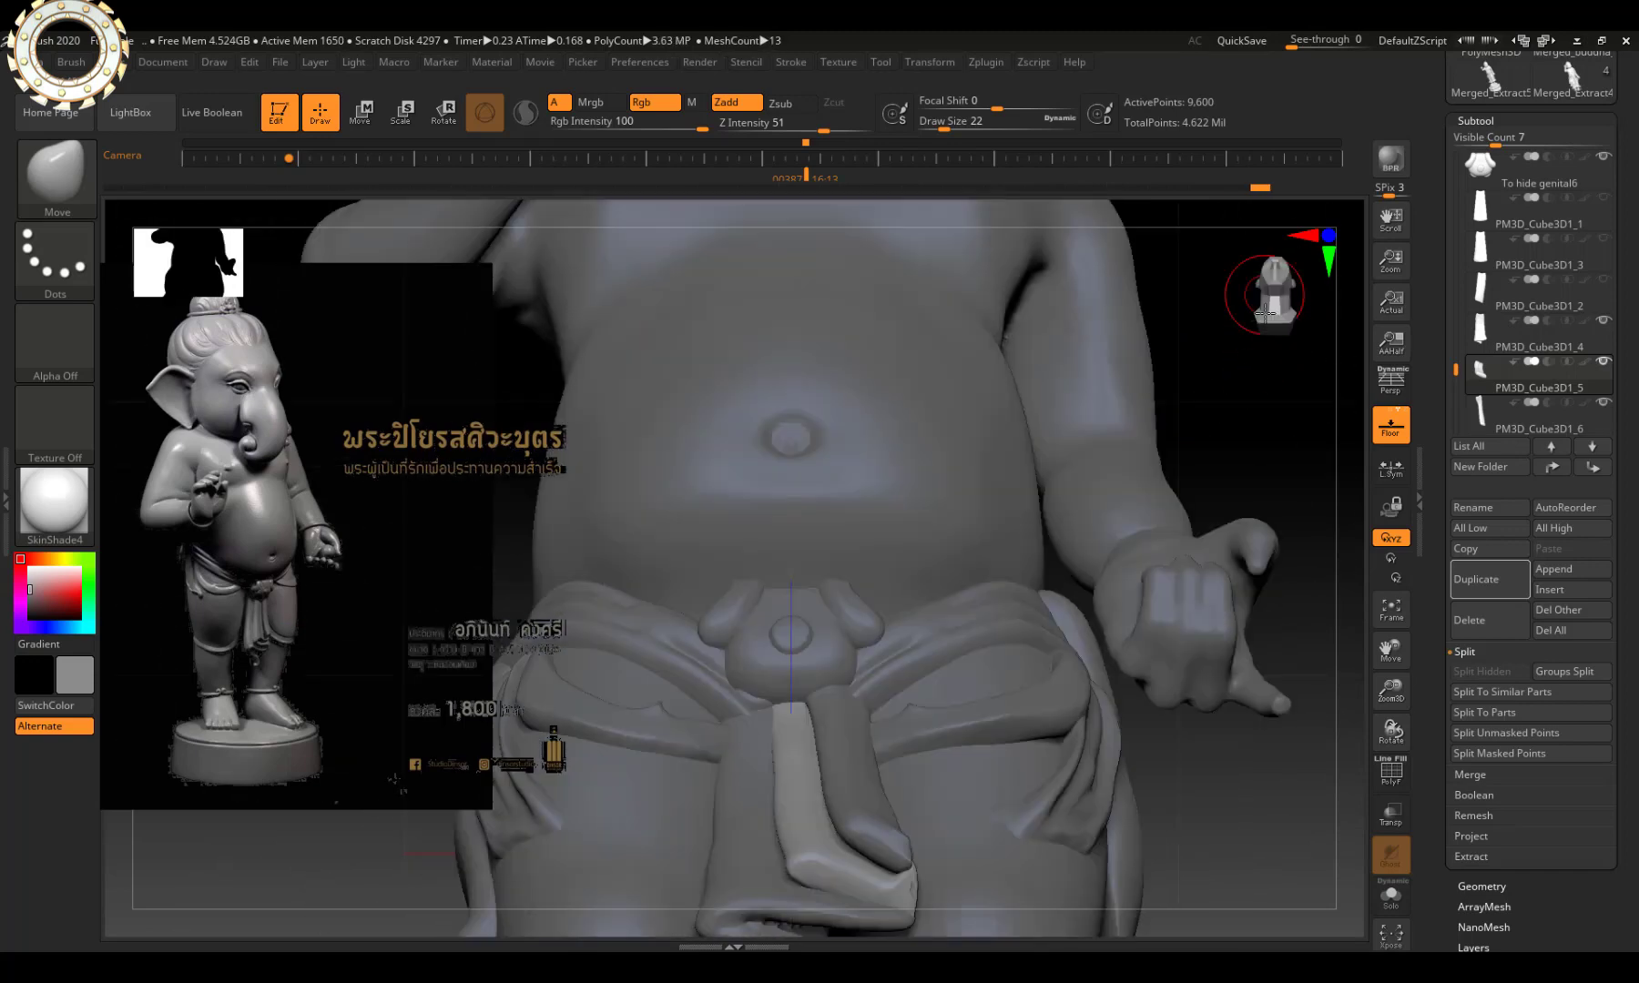
pyautogui.keyDown('alt'); pyautogui.moveTo(1281, 290); pyautogui.dragTo(988, 706); pyautogui.keyUp('alt')
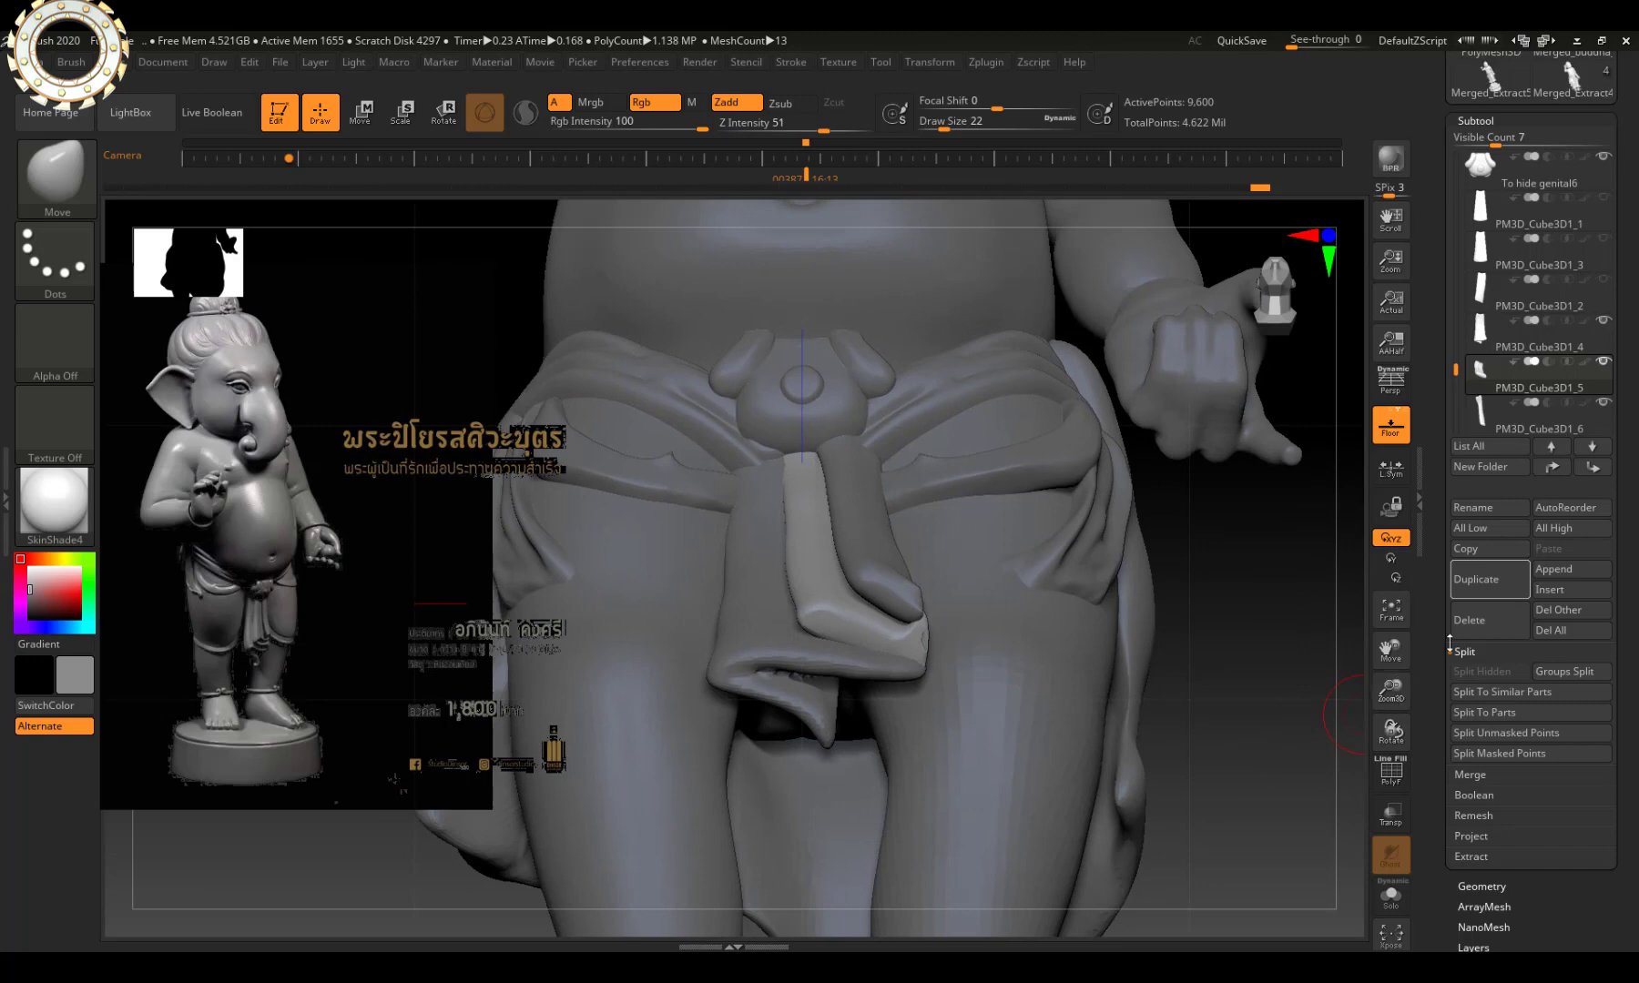
pyautogui.click(1463, 652)
pyautogui.click(1463, 787)
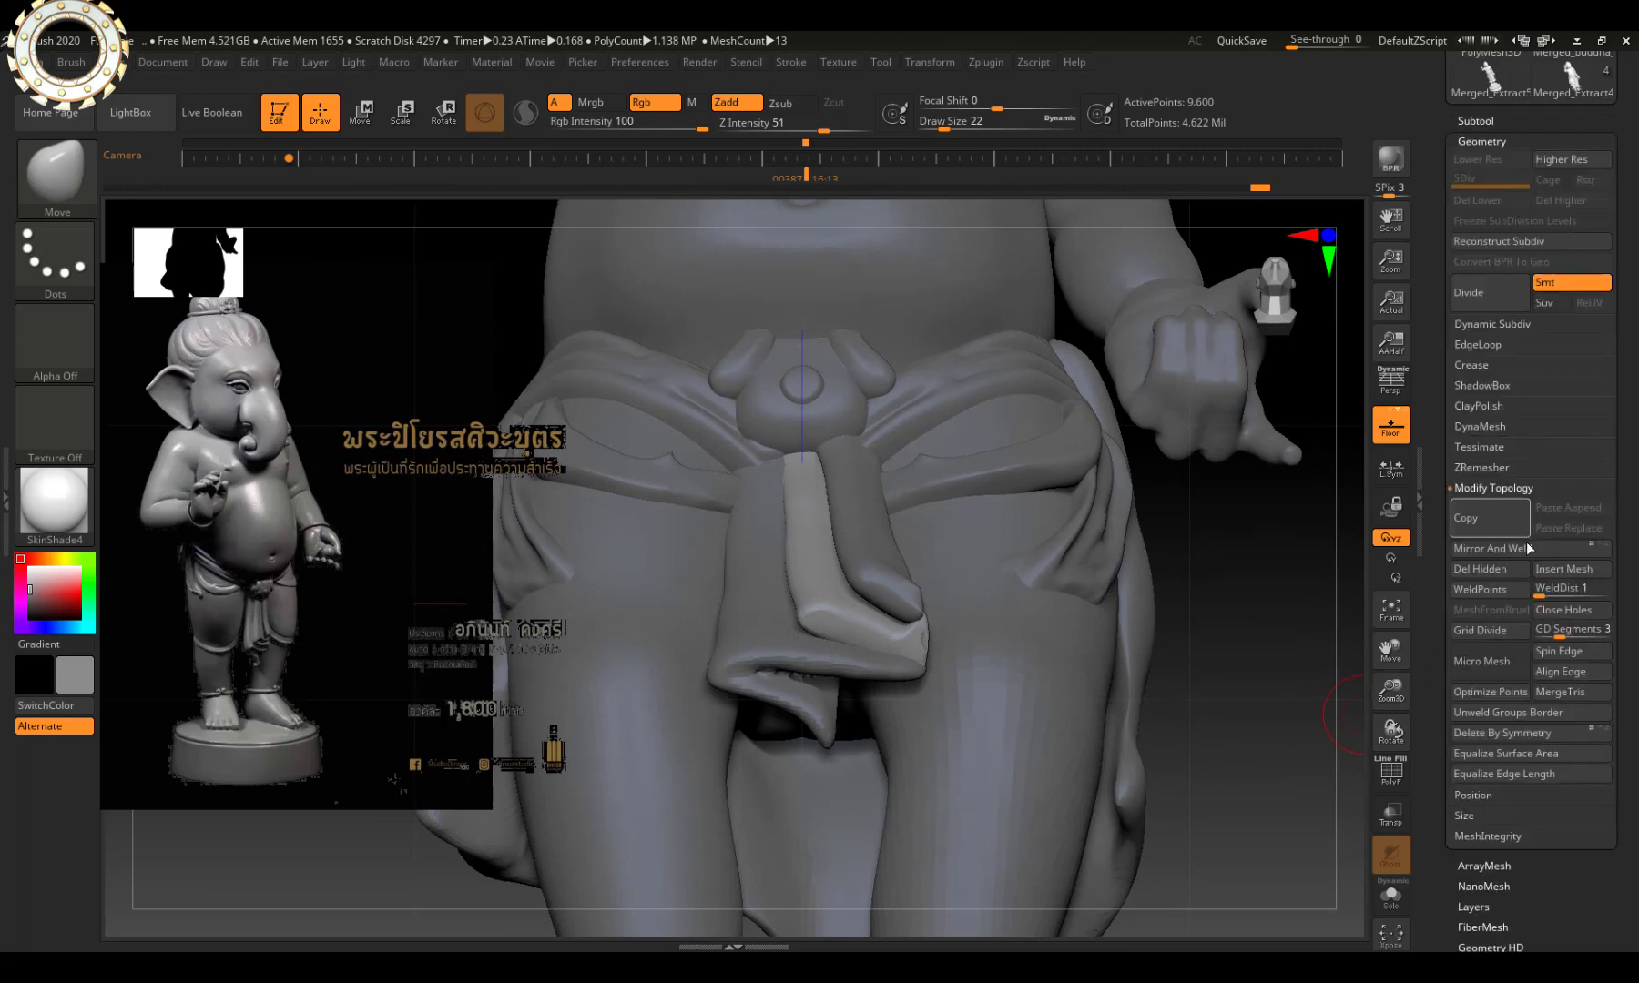
pyautogui.click(1494, 432)
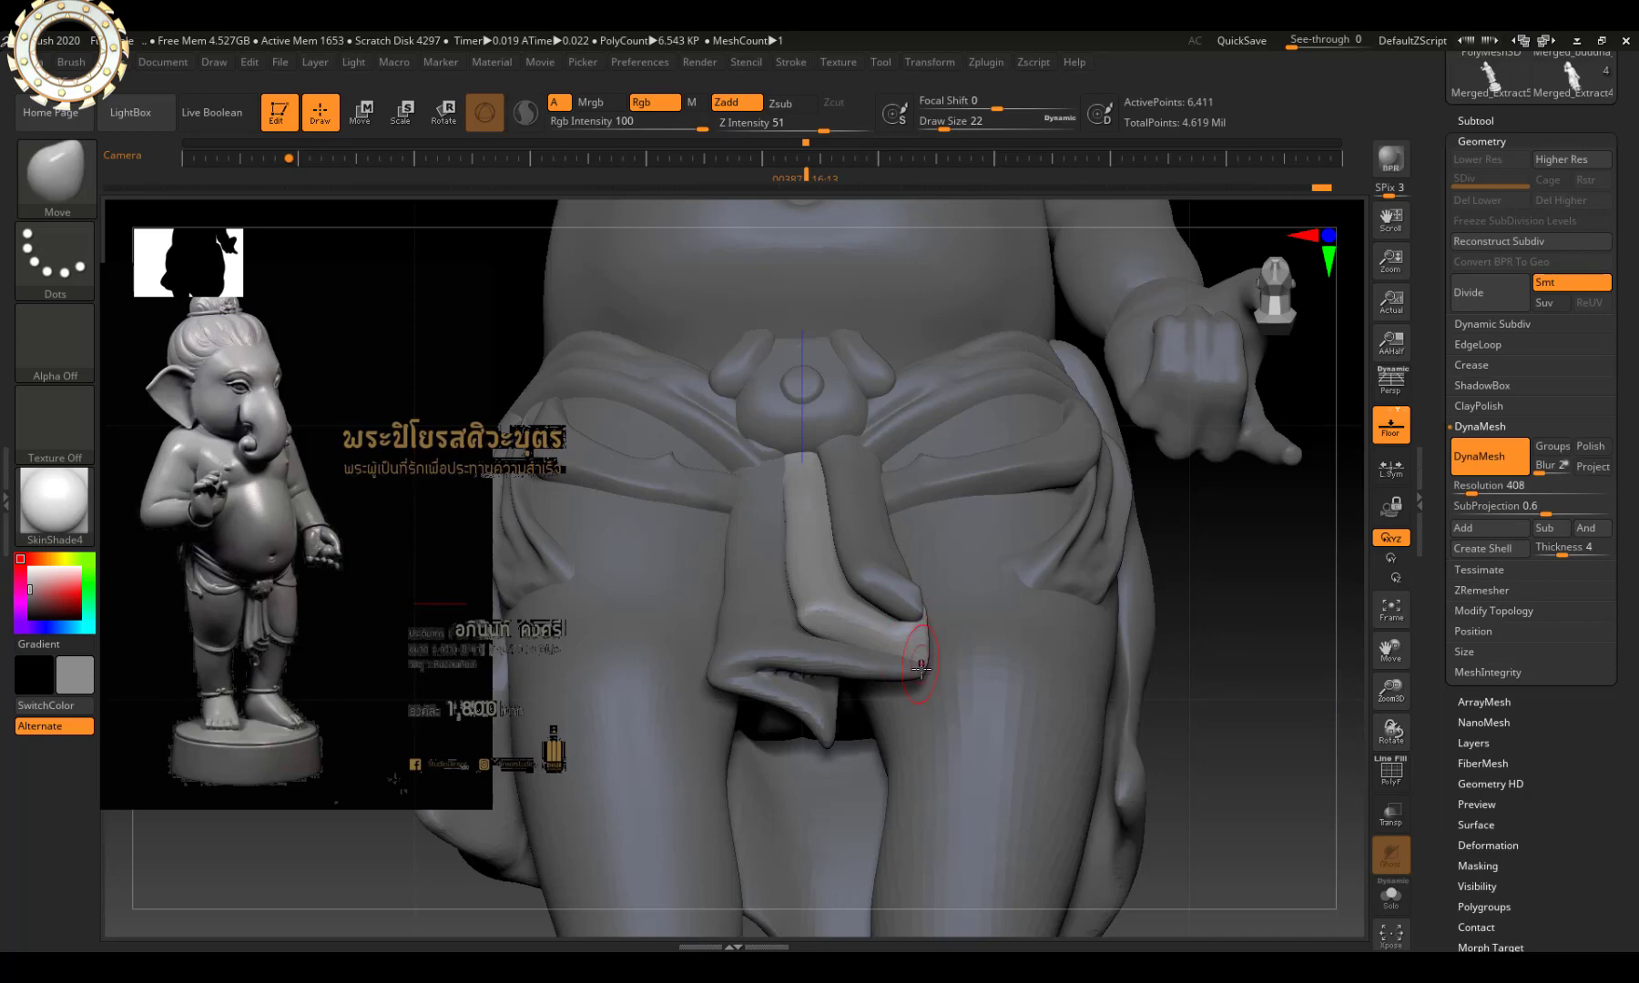
# Switch to the DamStandard brush and carve a groove along the flap's lower fold.
pyautogui.press('b')
pyautogui.press('d')
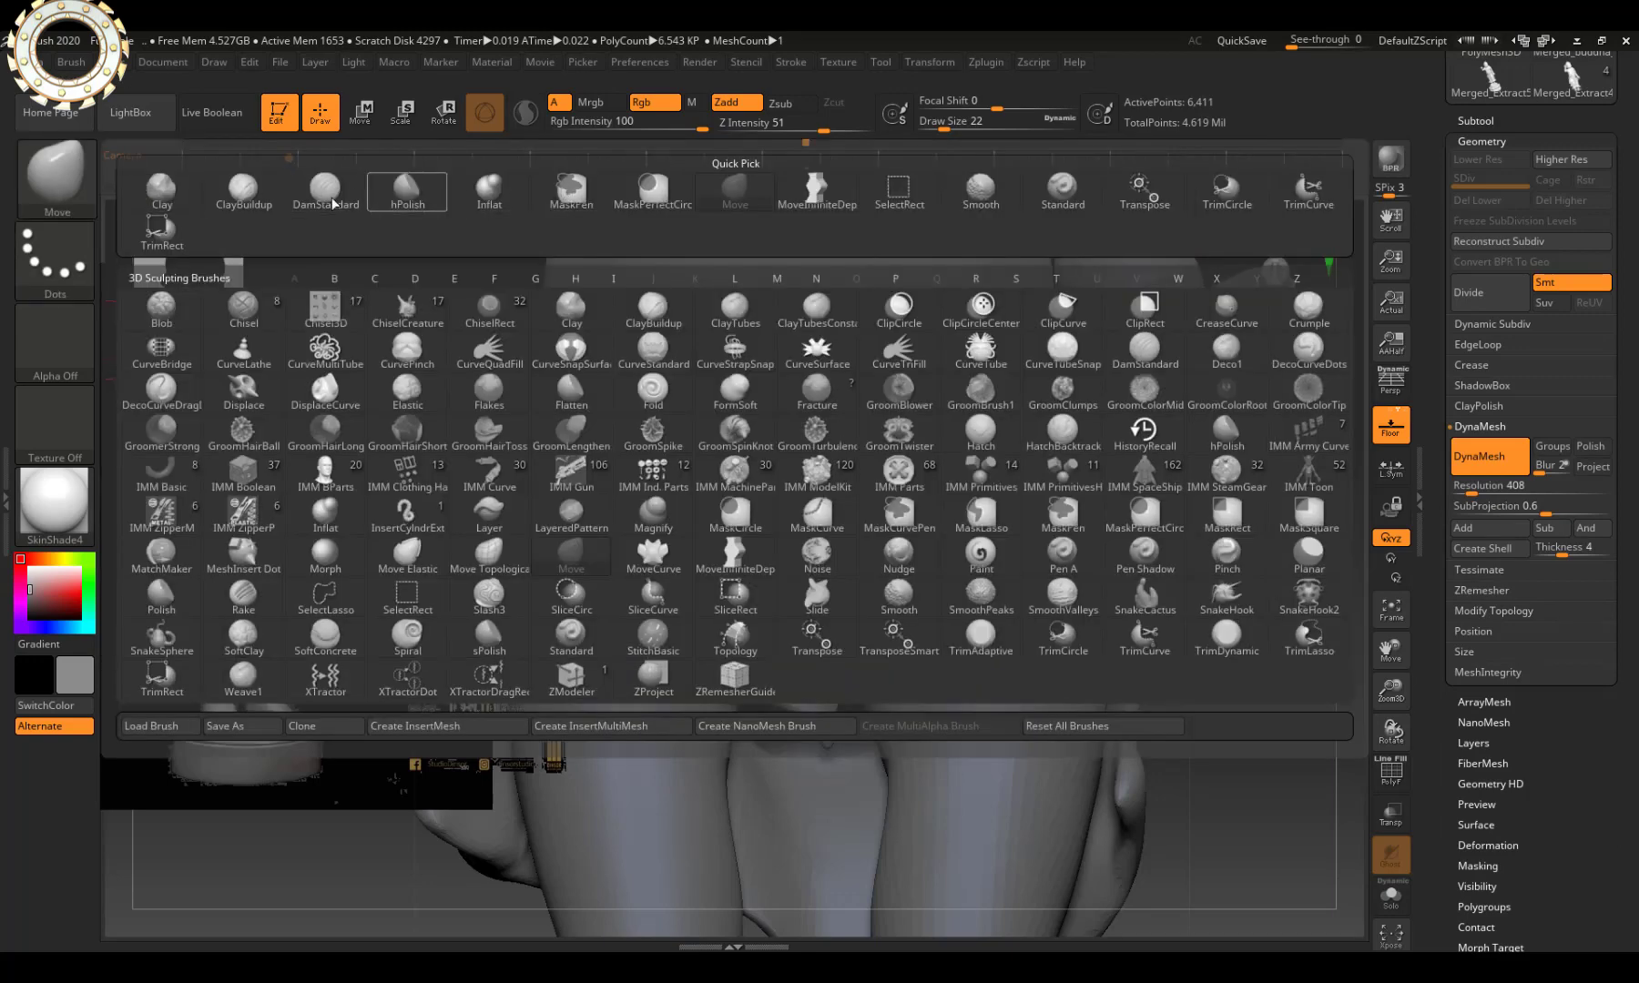
pyautogui.press('s')
pyautogui.moveTo(831, 623); pyautogui.dragTo(915, 669)
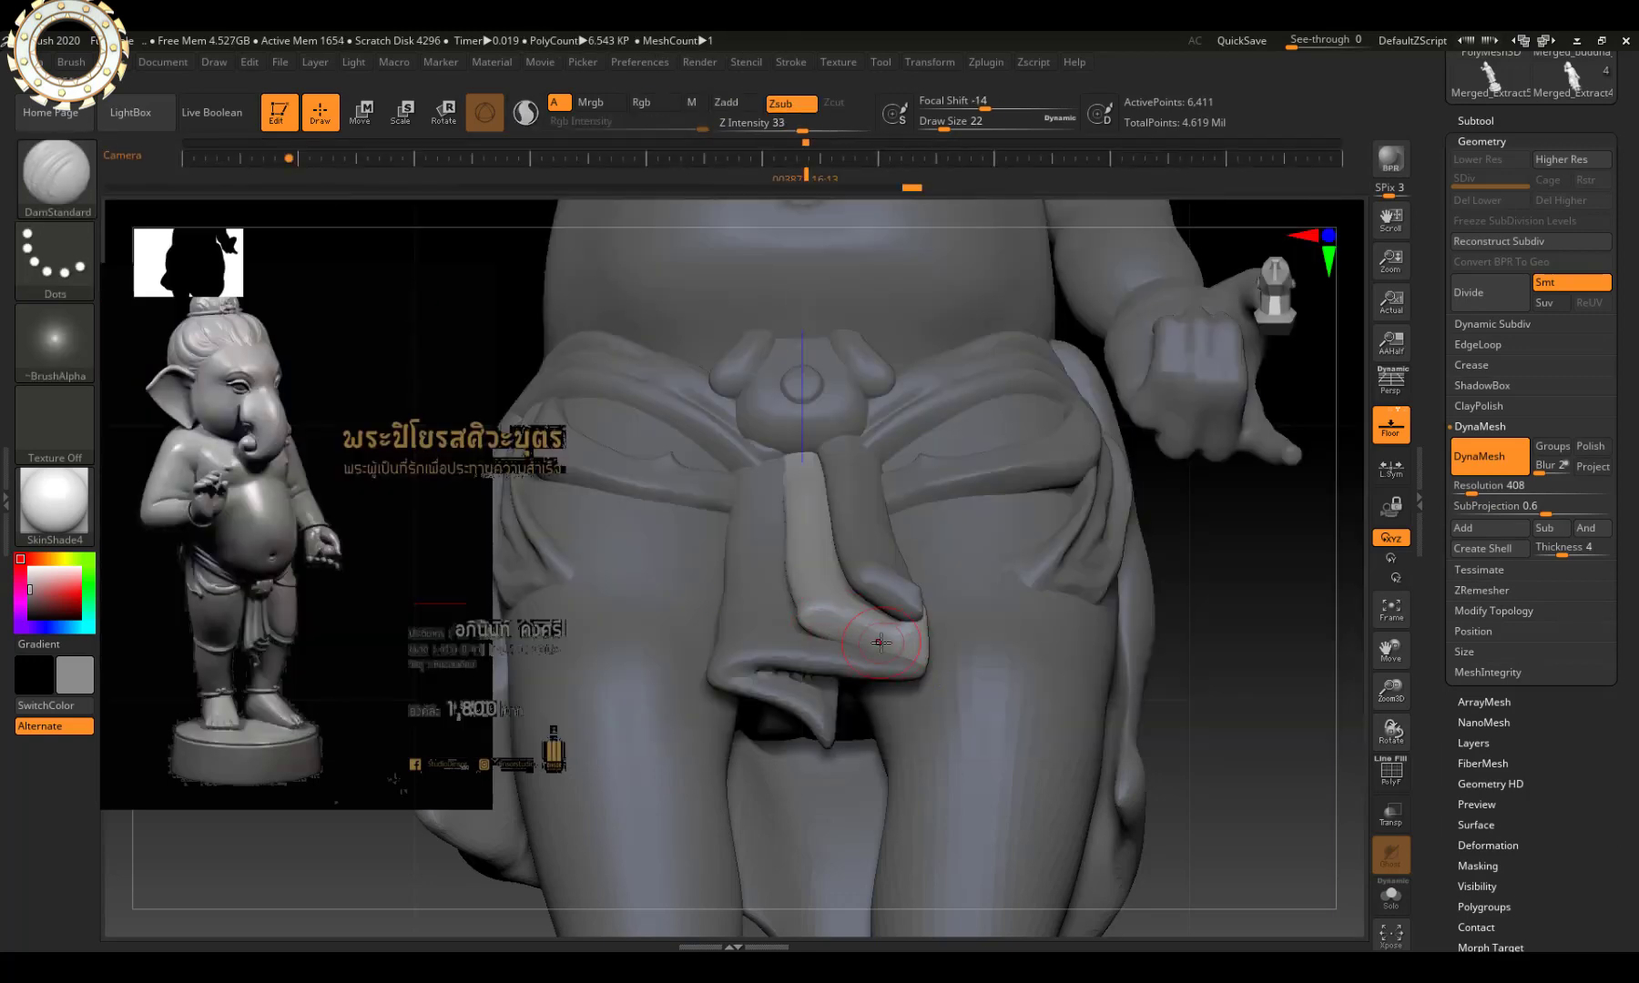
pyautogui.press('[')
pyautogui.press('[')
pyautogui.press('[')
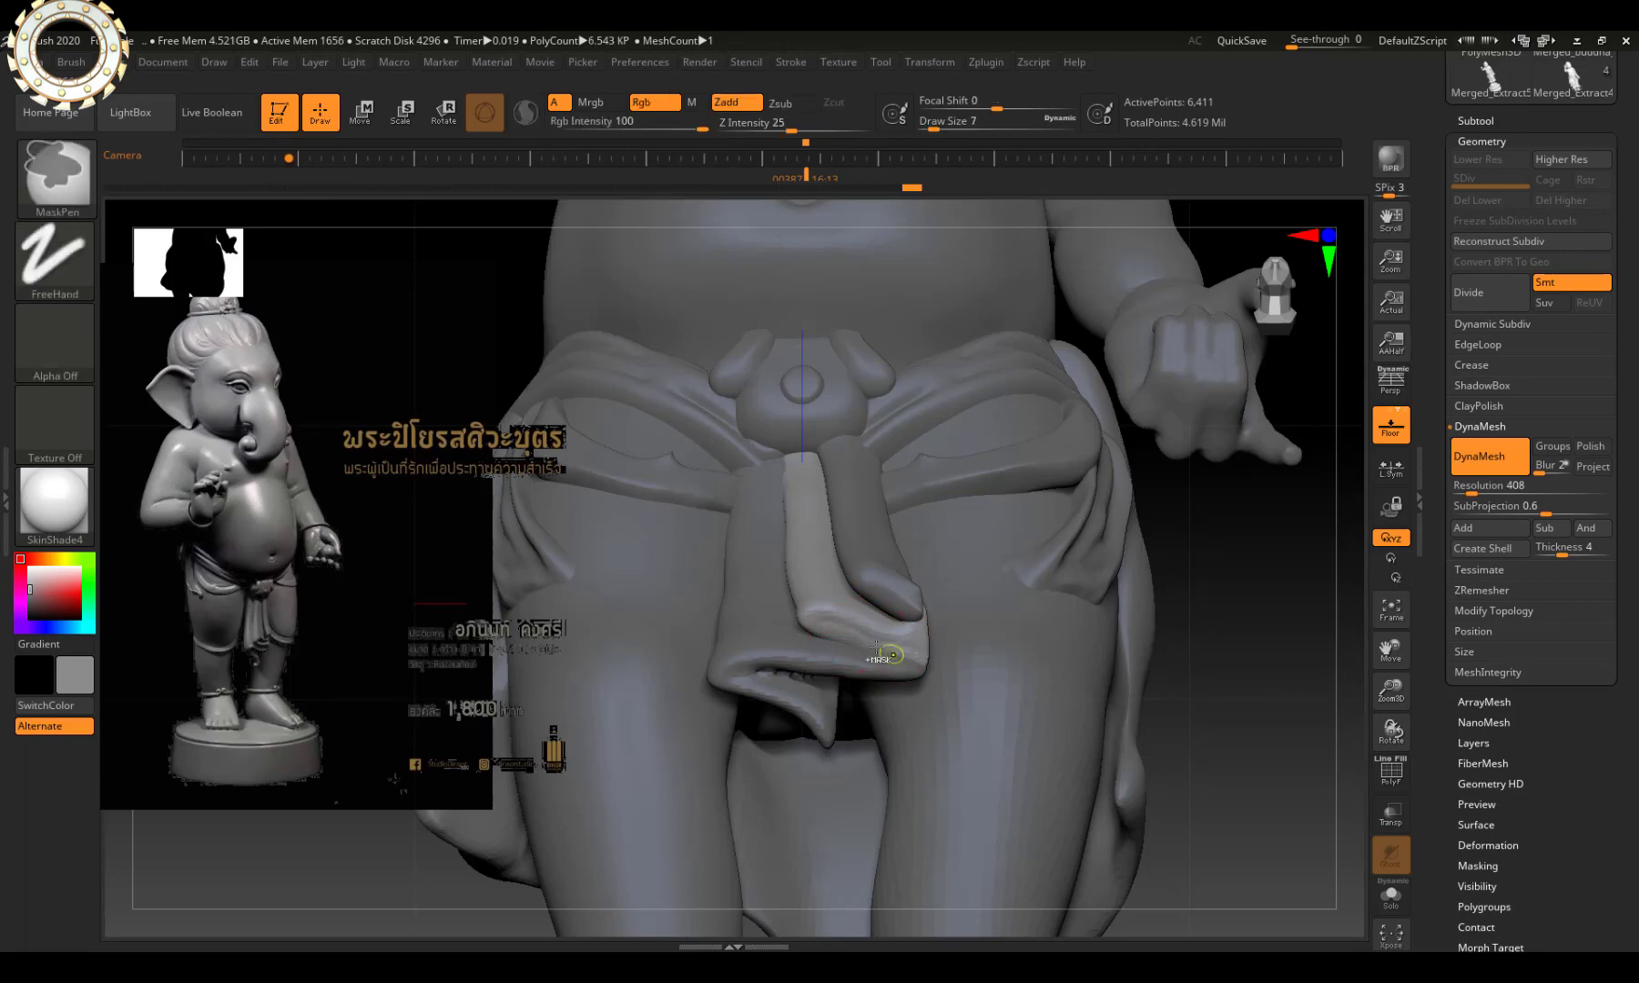
pyautogui.keyDown('ctrl'); pyautogui.moveTo(870, 637); pyautogui.dragTo(915, 660); pyautogui.keyUp('ctrl')
# Slightly scale the front flap with the Transpose gizmo, then return to the Draw brush.
pyautogui.moveTo(1209, 625); pyautogui.dragTo(1047, 510)
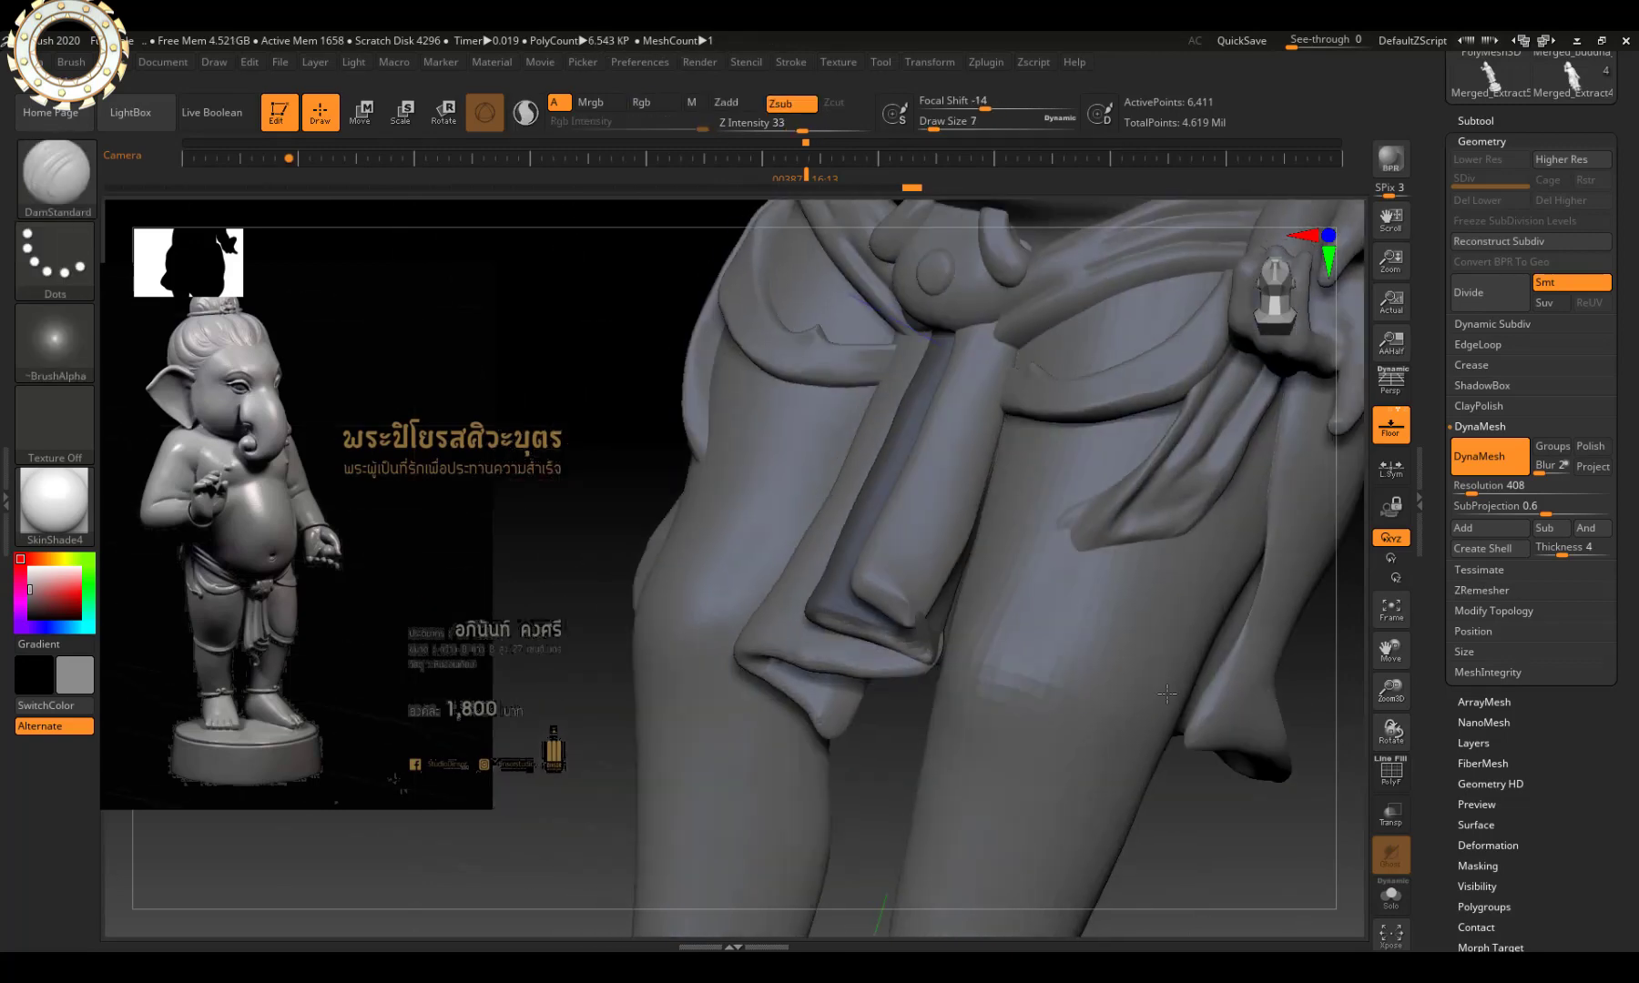
pyautogui.press('e')
pyautogui.moveTo(1005, 370); pyautogui.dragTo(1007, 351)
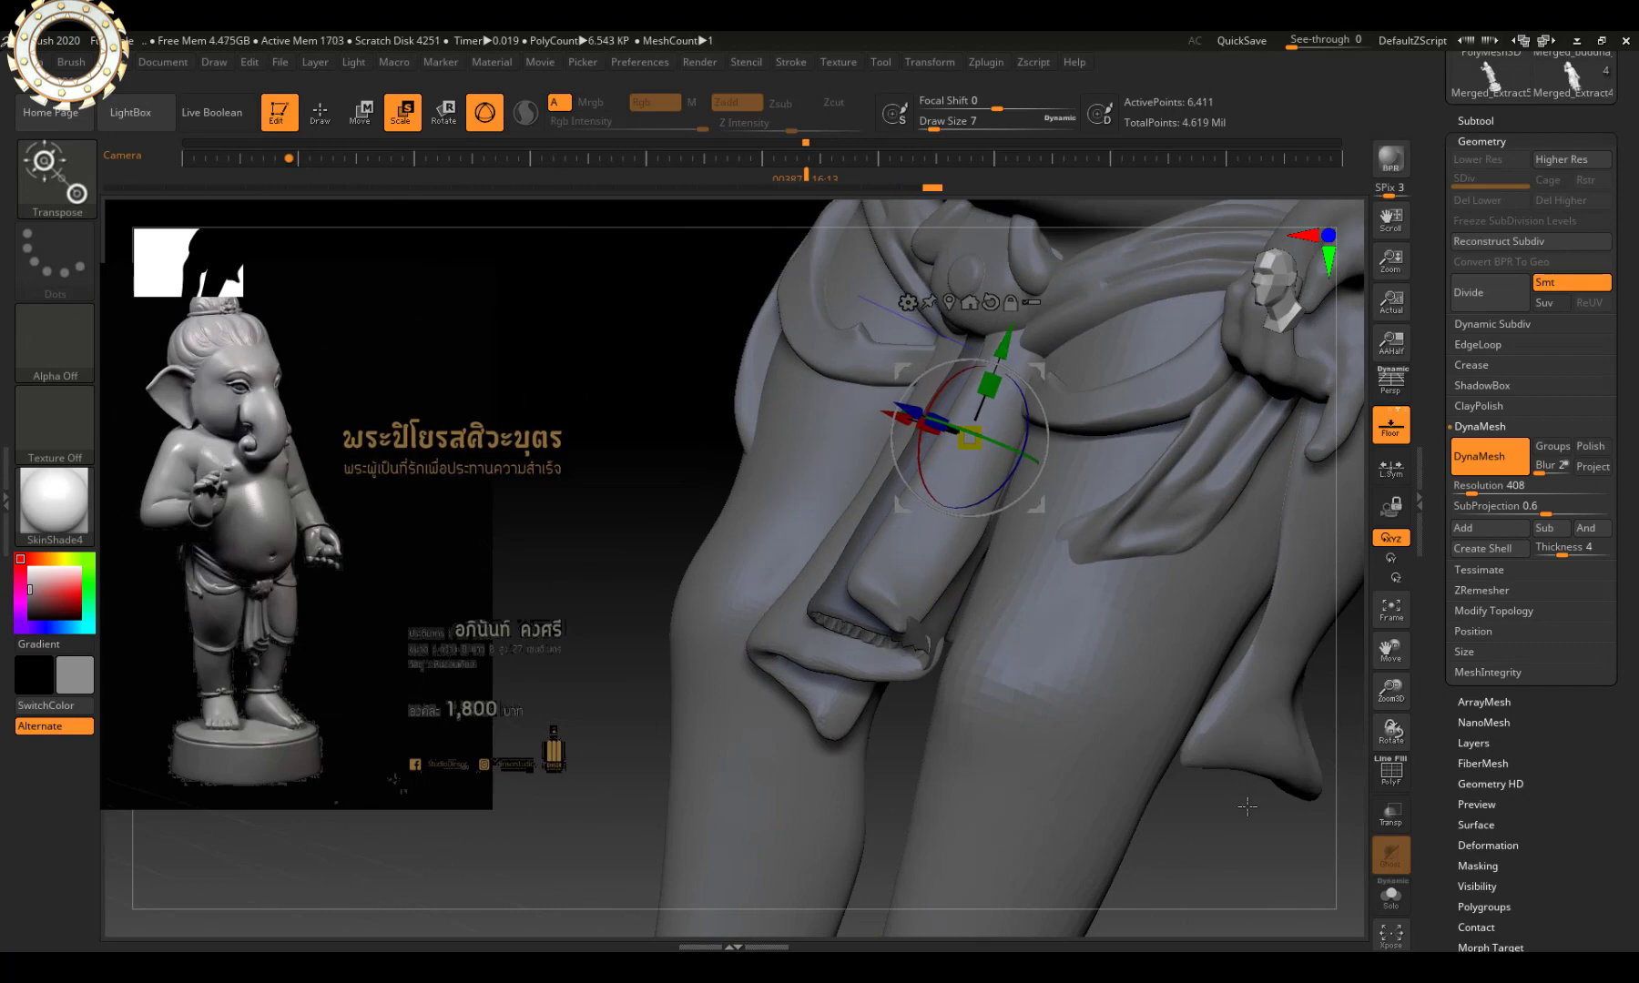
pyautogui.keyDown('shift'); pyautogui.moveTo(1007, 349); pyautogui.dragTo(942, 487, button='right'); pyautogui.keyUp('shift')
pyautogui.press('q')
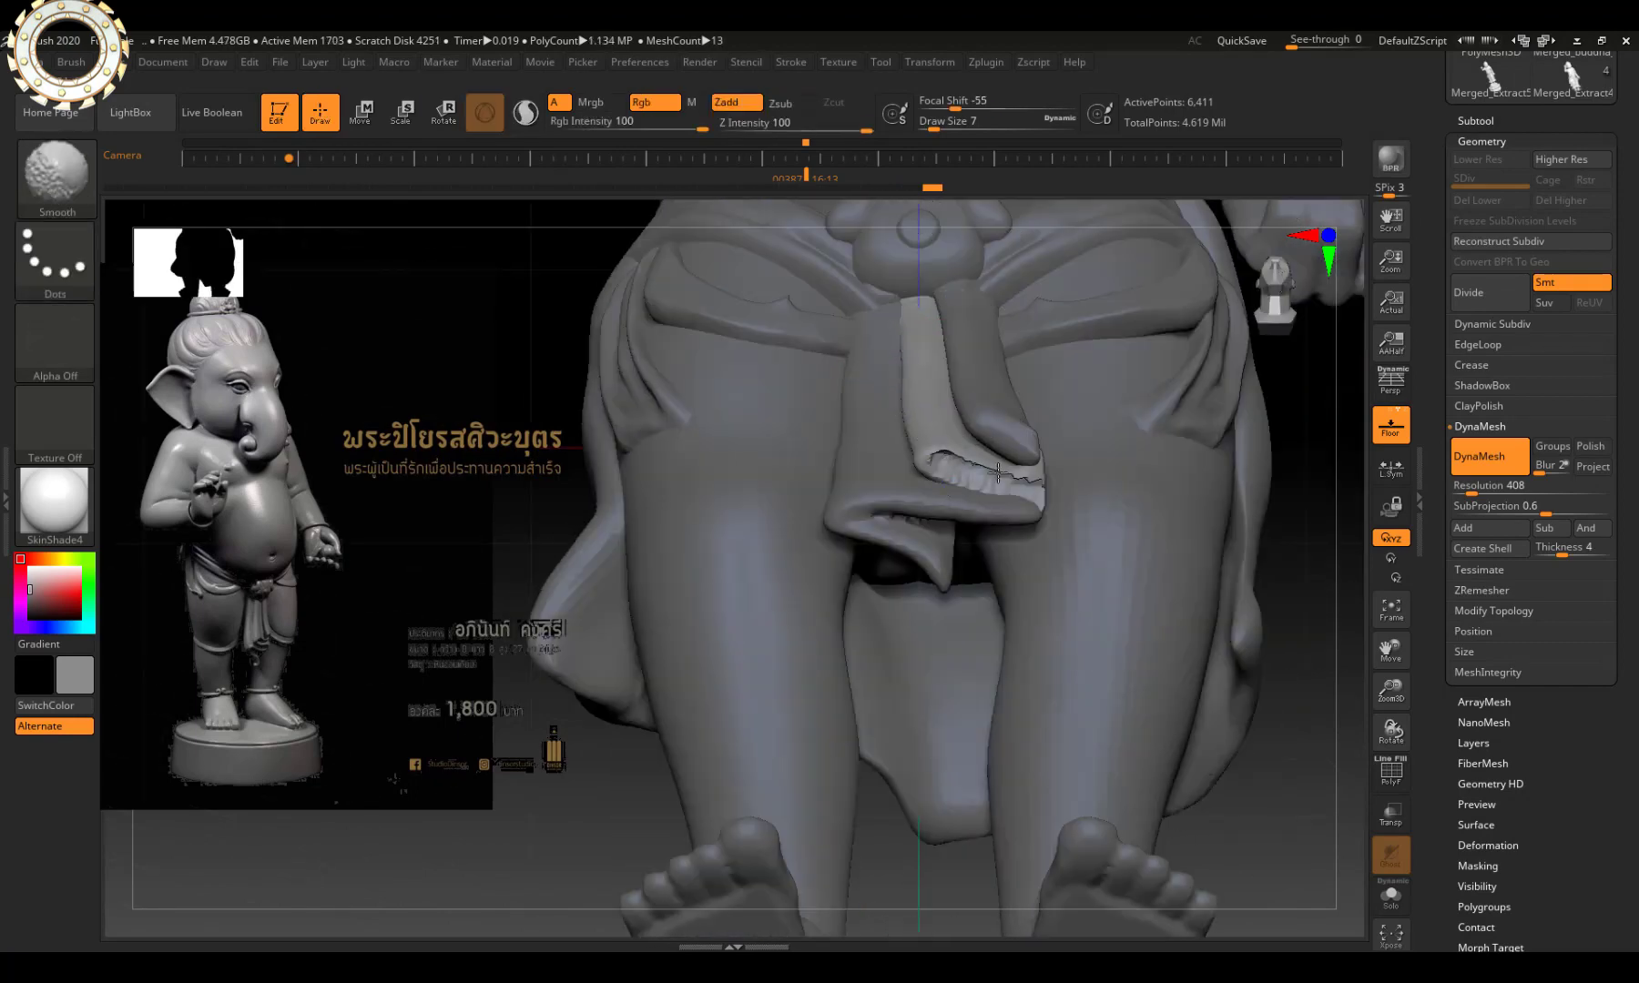